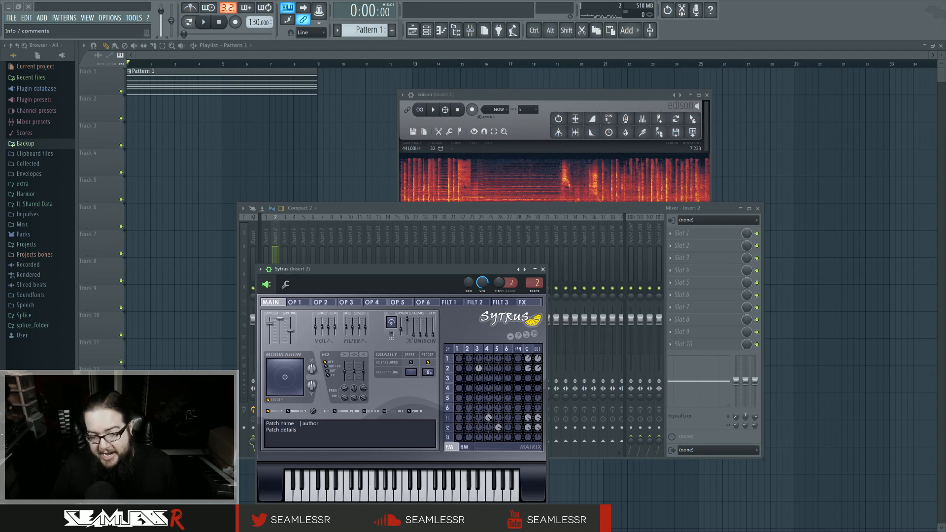
Step: Bring the Edison window to the front, play the recorded sample and stop it
left_click(534, 194)
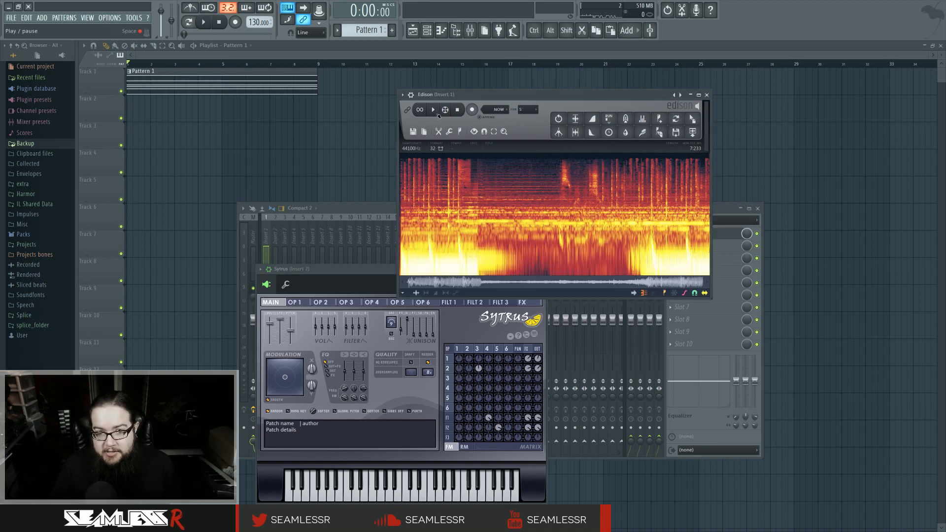
key("space")
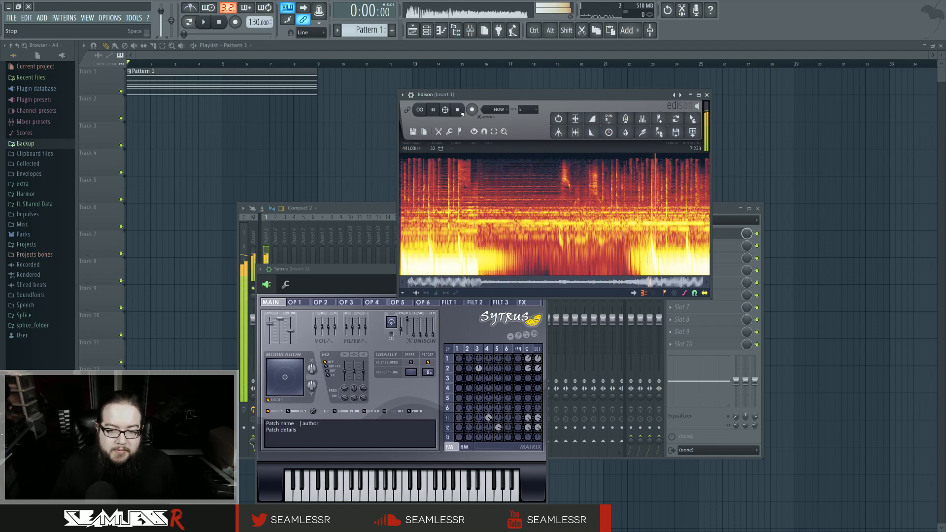
left_click(460, 112)
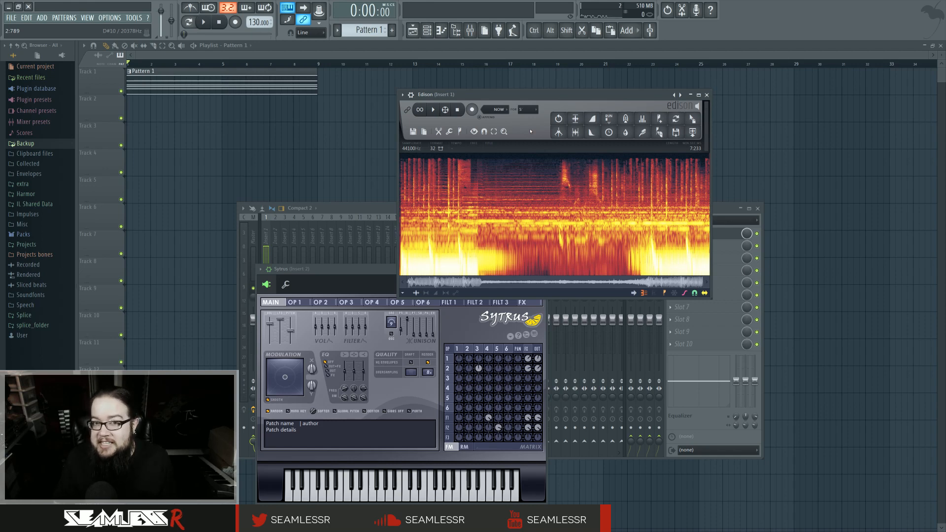
Step: Close Edison and the mixer, and move the Sytrus window slightly higher over the playlist
left_click(706, 95)
left_click(758, 209)
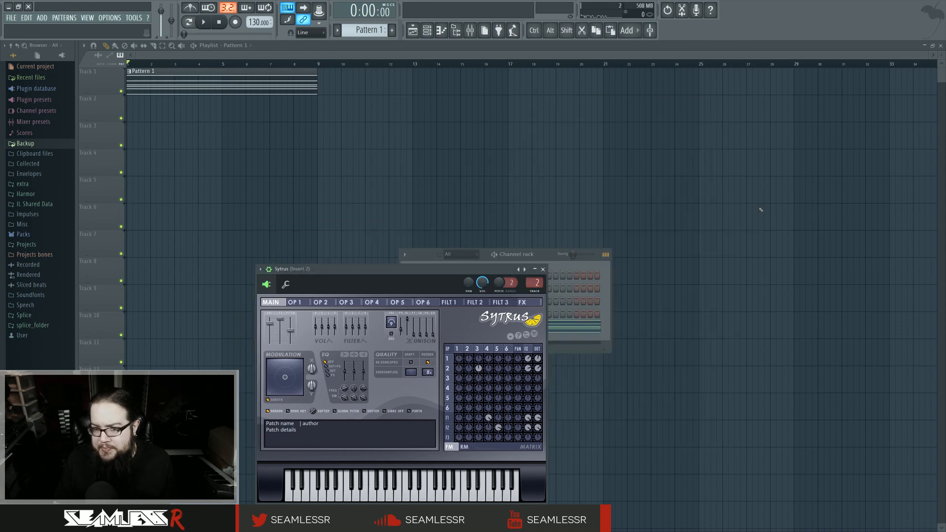
left_click_drag(467, 270, 473, 232)
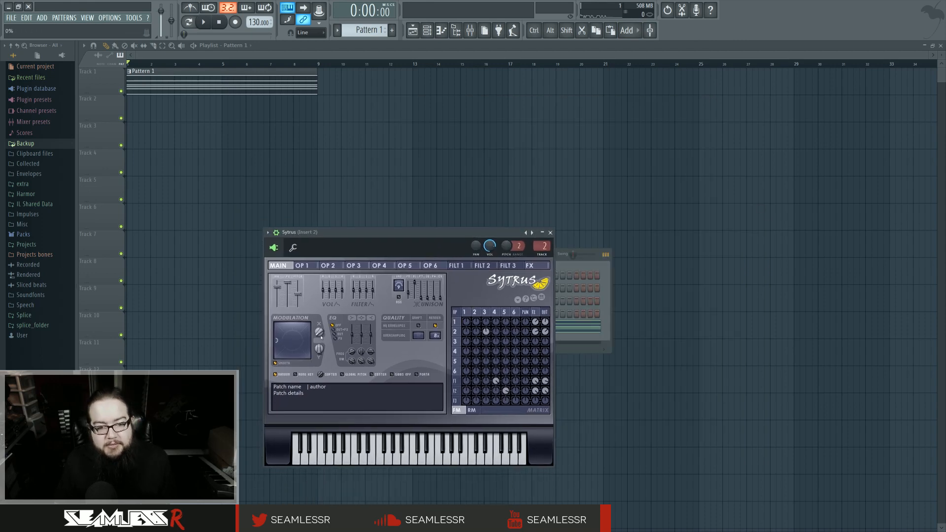
Step: Play Pattern 1 while adjusting operator 3's pitch envelope amount in Sytrus, and stop playback
key("space")
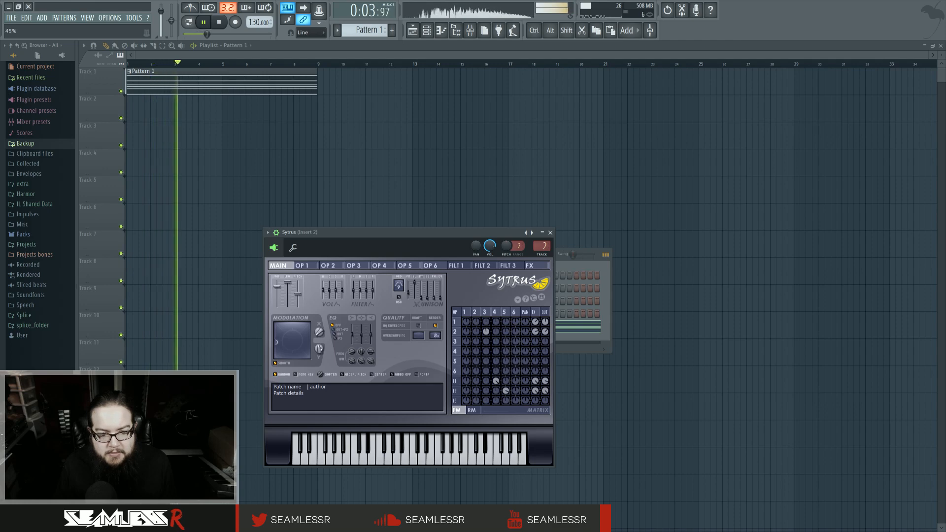
left_click(481, 314)
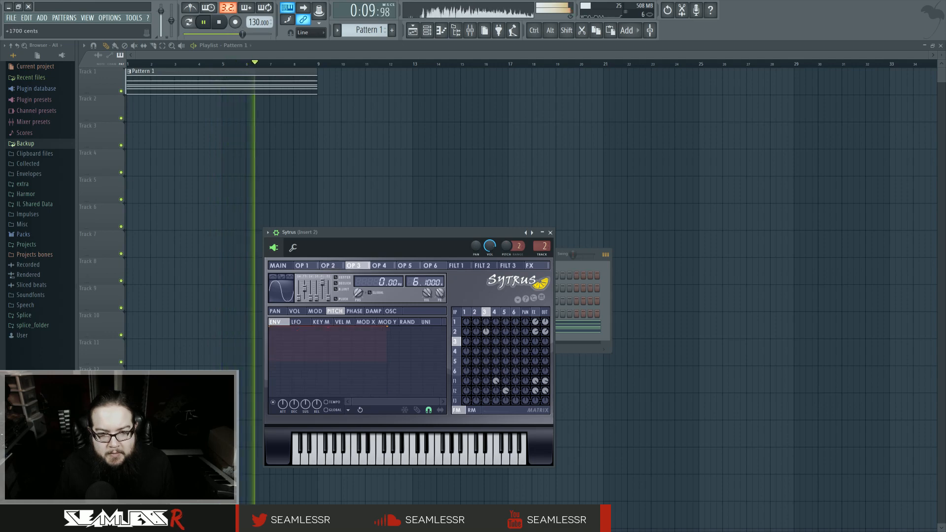
left_click_drag(440, 294, 440, 286)
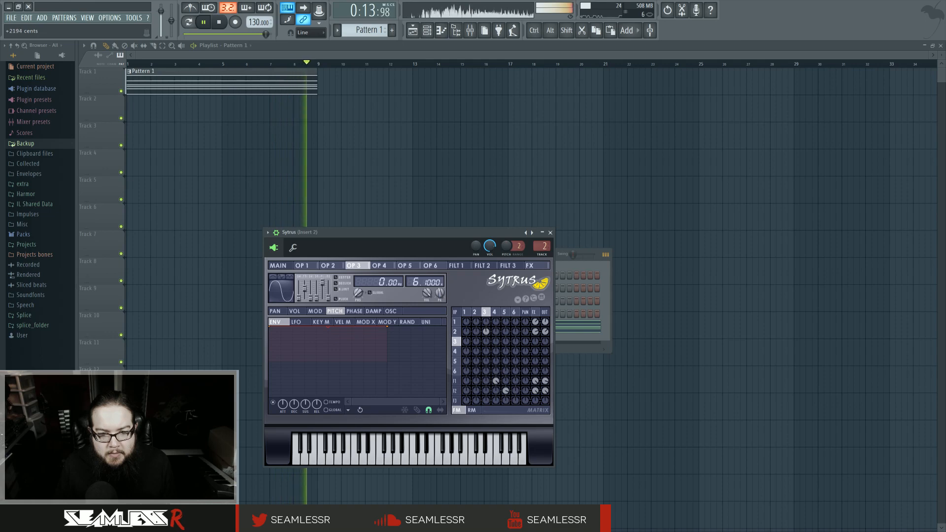
left_click_drag(440, 286, 414, 284)
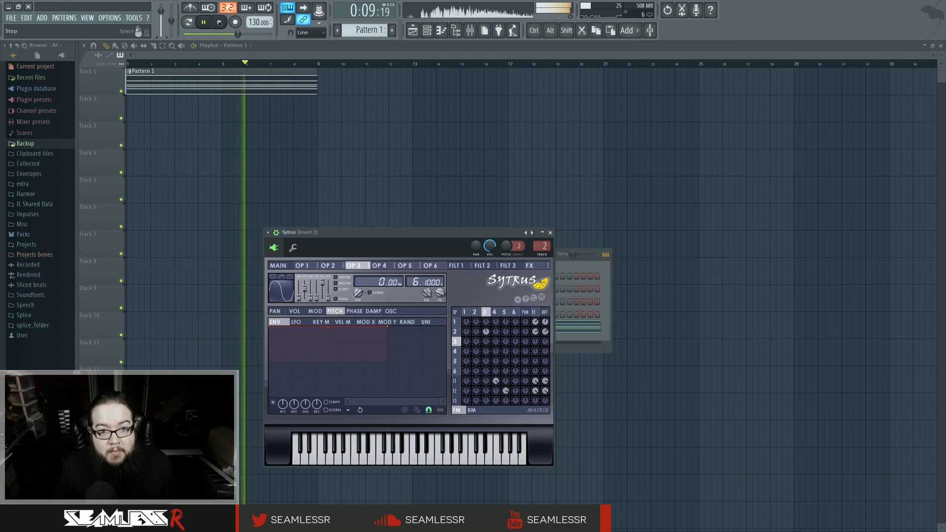
left_click(219, 22)
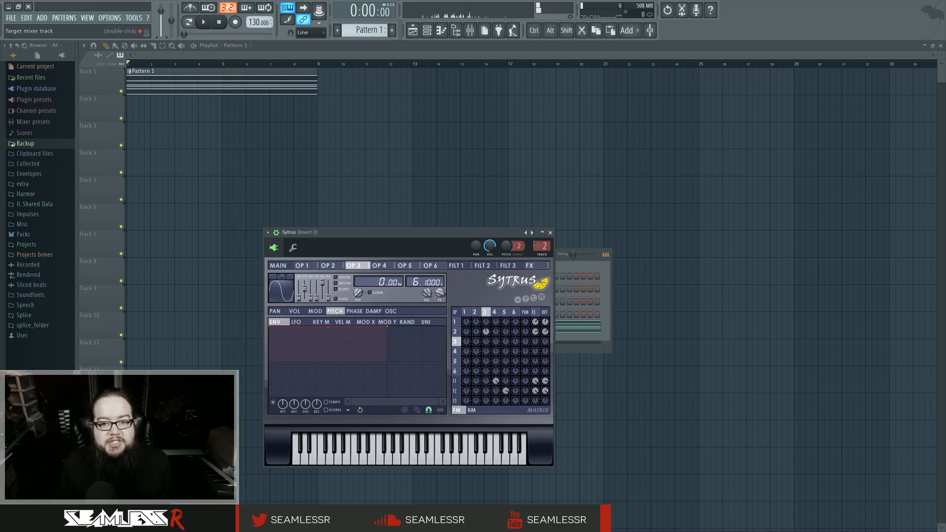
Step: Check the Insert 2 and master levels in the mixer during a short playback, and close the mixer
key("F9")
key("space")
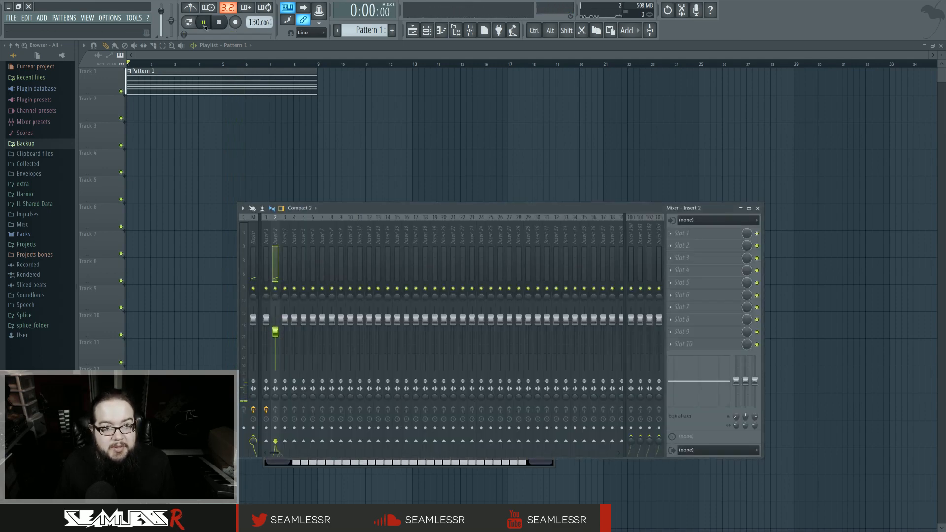
key("space")
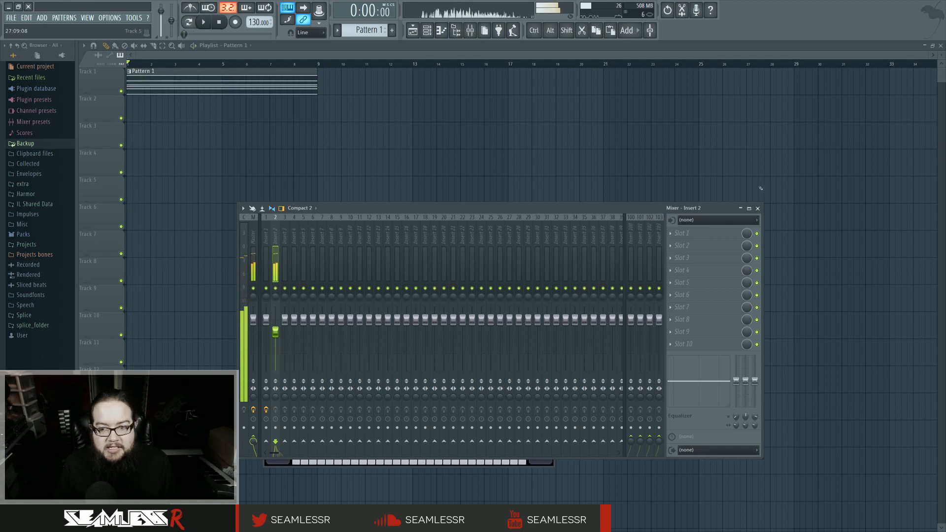
key("F9")
Step: Open the Sytrus notes in the piano roll and bring up the Sytrus window from the channel rack
key("F7")
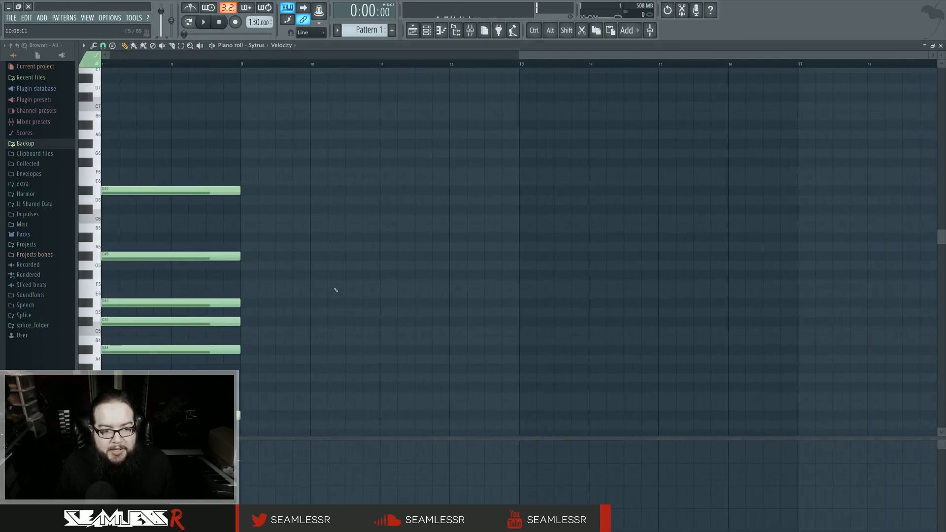
left_click(427, 31)
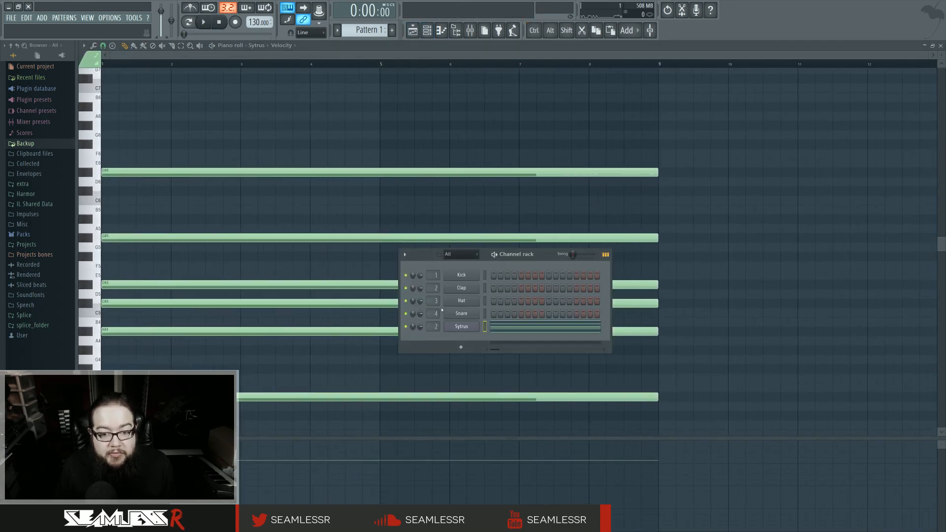
left_click(469, 290)
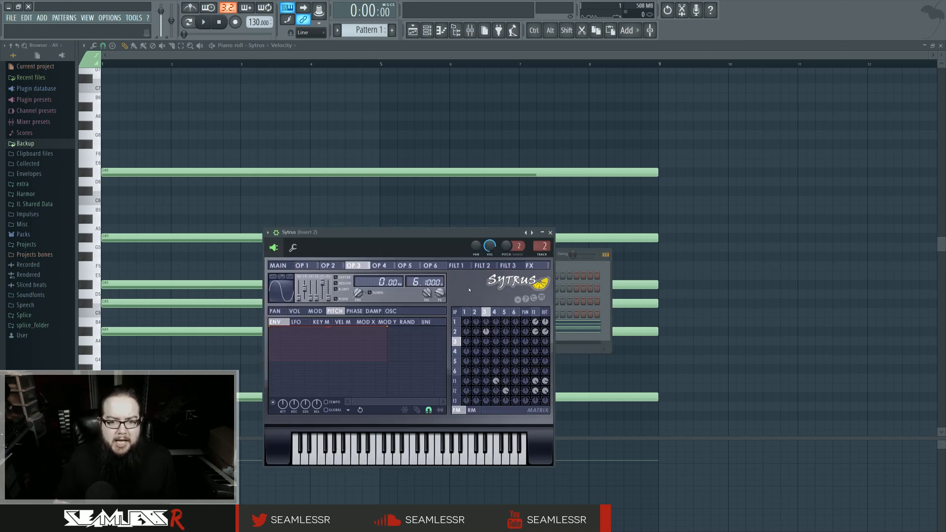
Step: Examine the Sytrus main settings and the unison articulation for pitch and phase on operators 1 and 2
left_click(465, 312)
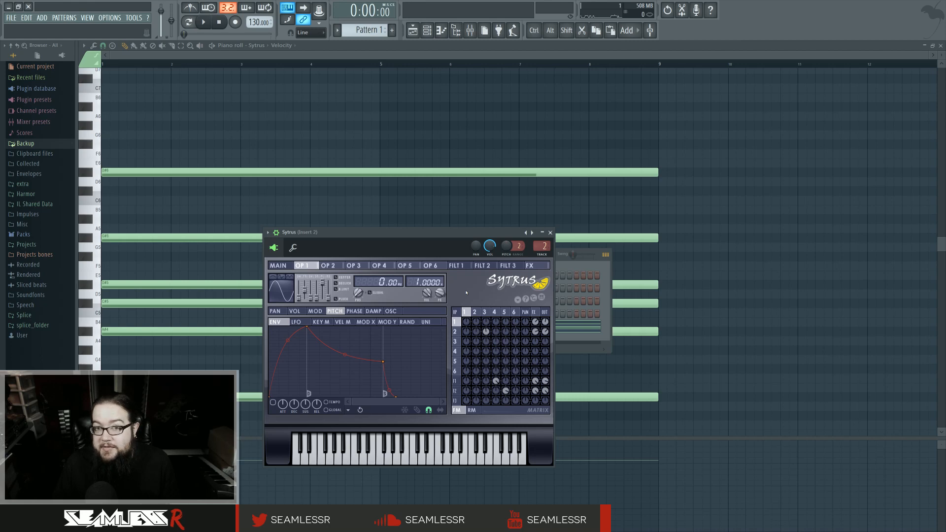
left_click(286, 266)
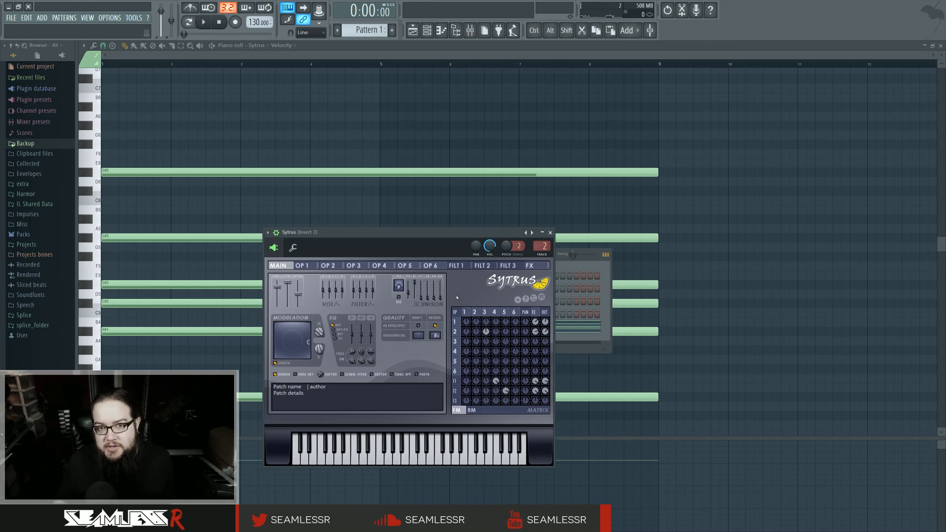
left_click(302, 265)
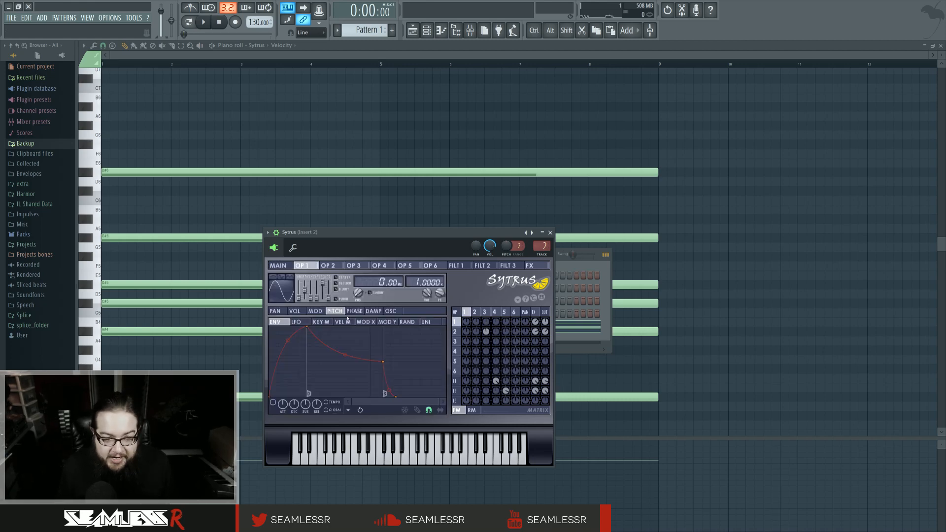
left_click(402, 322)
left_click(422, 322)
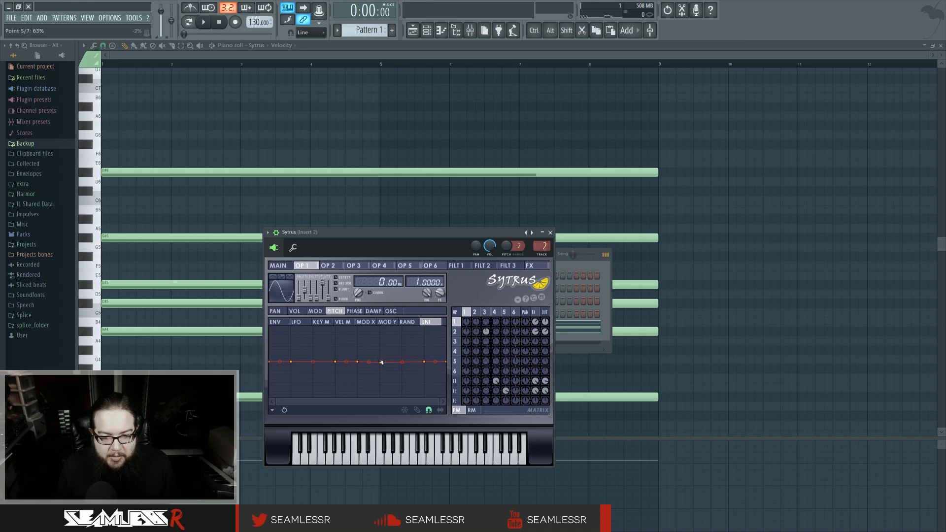
left_click(476, 313)
mouse_move(475, 316)
left_mouse_down()
mouse_move(505, 314)
mouse_move(468, 313)
left_mouse_up()
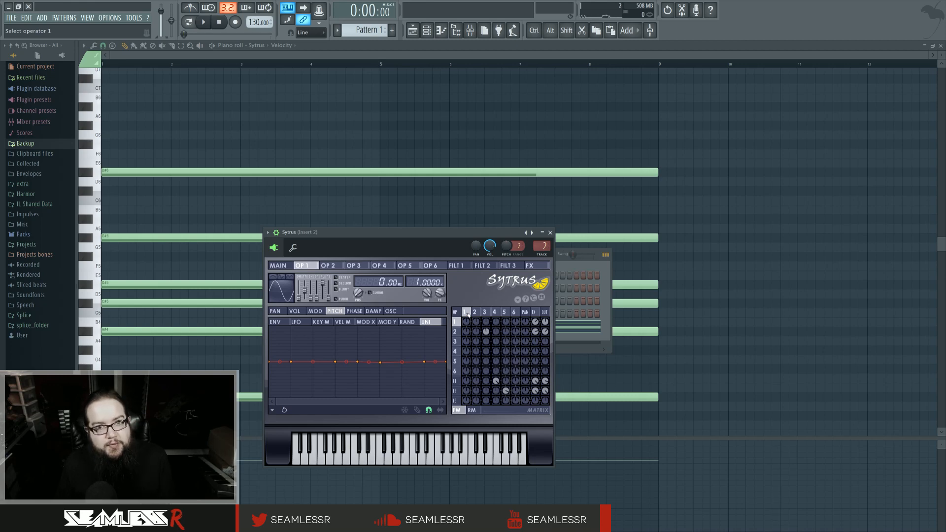
left_click(355, 311)
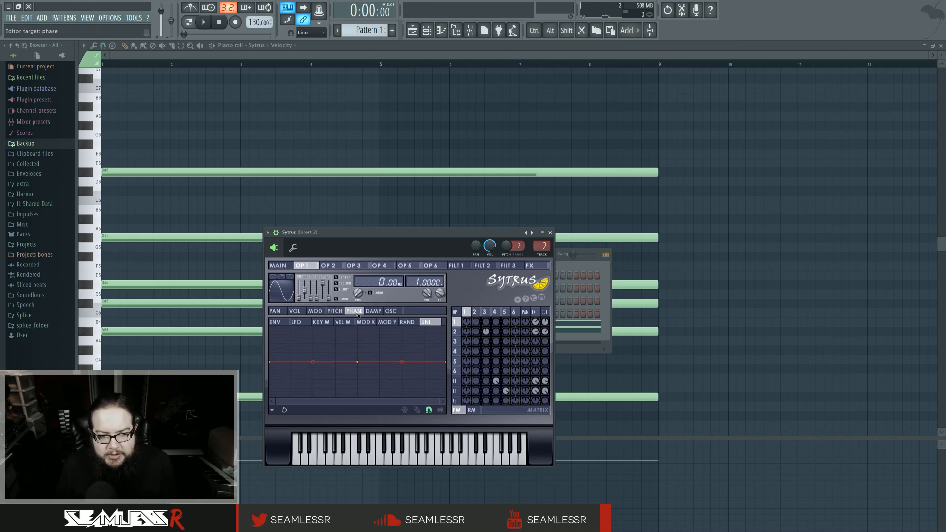
mouse_move(476, 314)
left_mouse_down()
mouse_move(495, 314)
mouse_move(476, 314)
left_mouse_up()
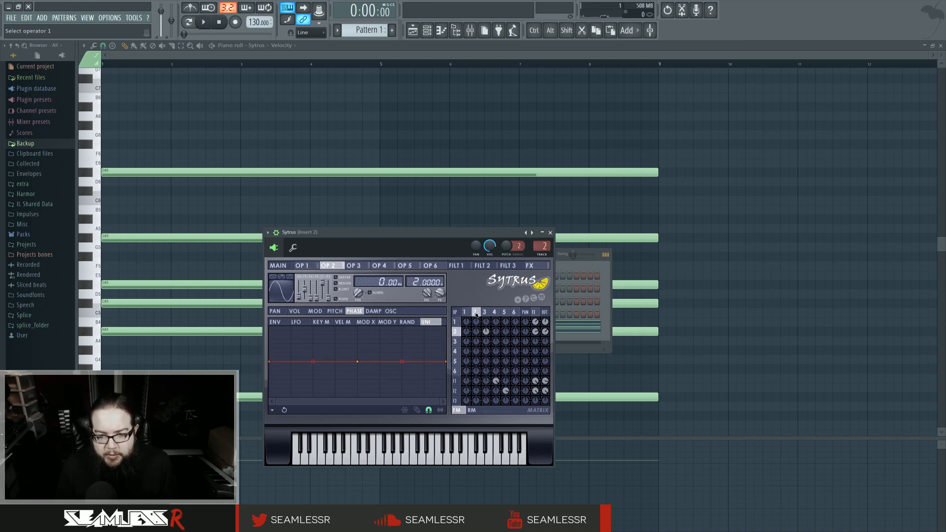
Step: Disable the output and effects sends of filters 1 and 2 in the matrix and audition the pattern
right_click(546, 382)
right_click(546, 392)
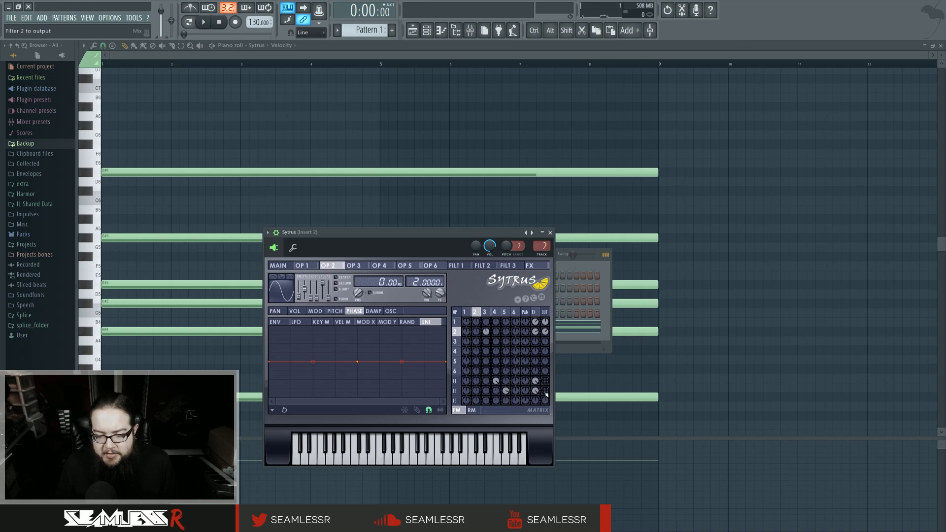
right_click(535, 382)
right_click(535, 391)
key("space")
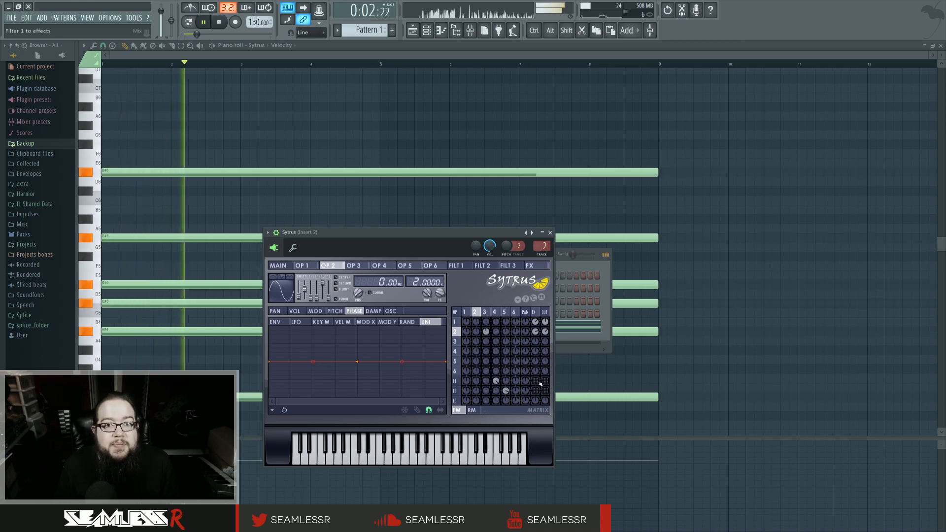
key("space")
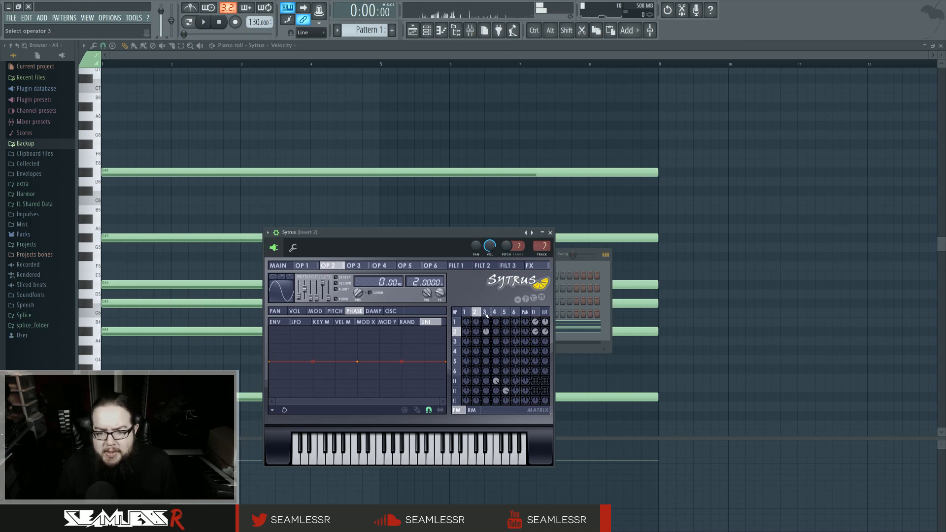
Step: Compare the settings of operators 3, 2 and 1, and view operator 1's volume envelope
left_click(466, 314)
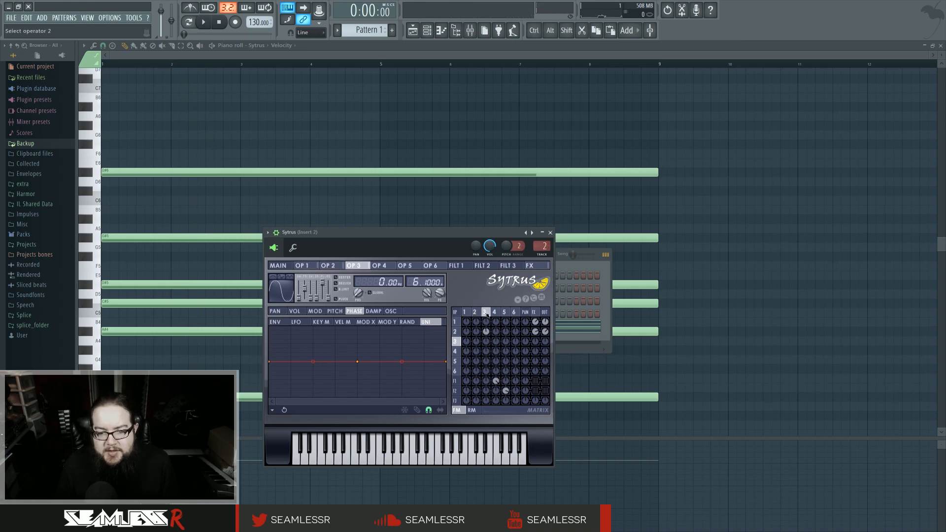
left_click(477, 315)
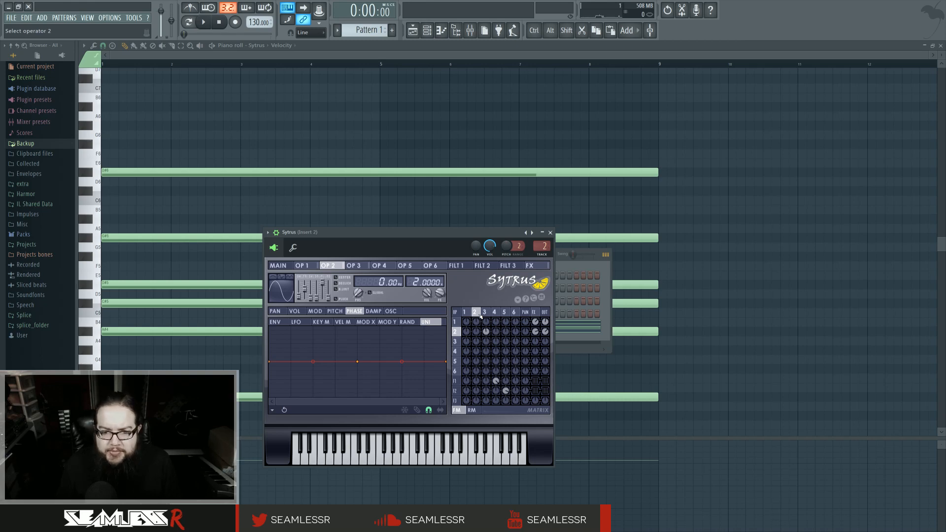
left_click(466, 312)
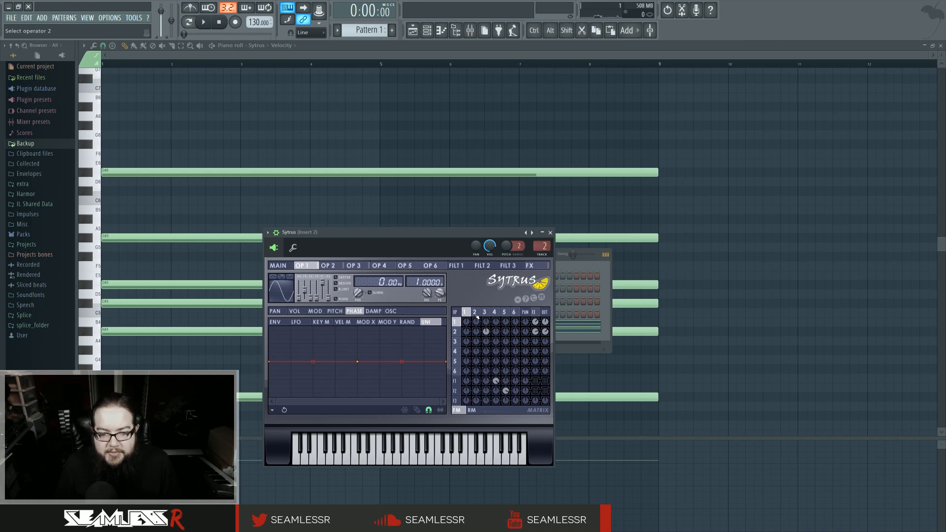
left_click(294, 311)
left_click(275, 322)
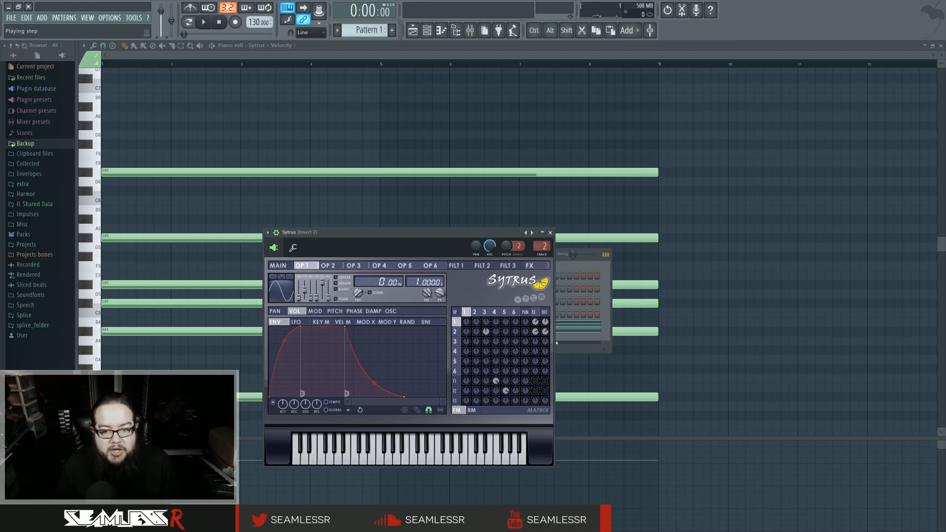
Step: Disable operator 2's effects and output sends to audition operator 1 alone, and re-enable both sends
right_click(535, 333)
right_click(545, 334)
key("space")
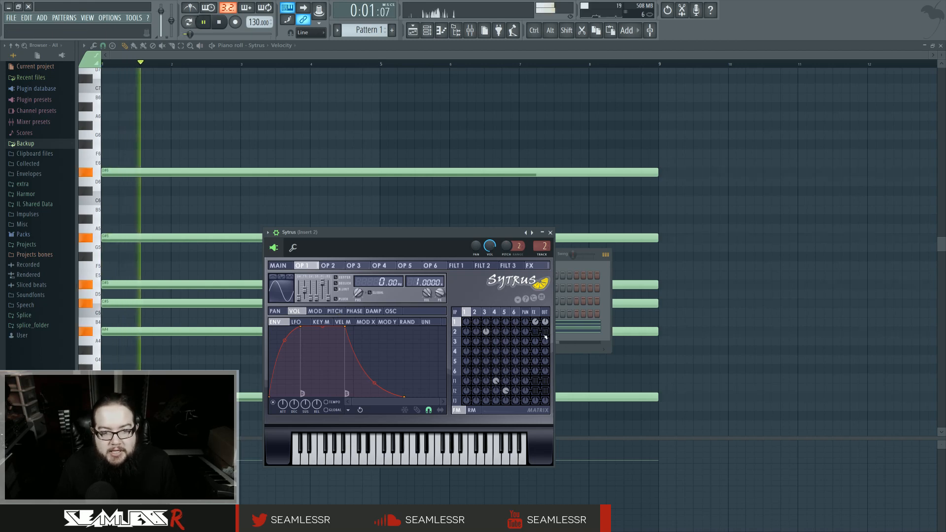
key("space")
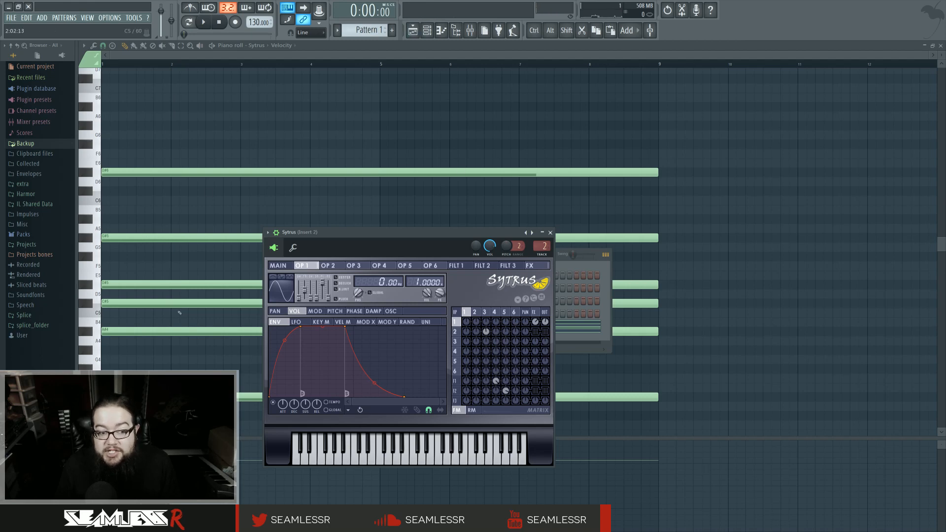
right_click(535, 331)
right_click(545, 331)
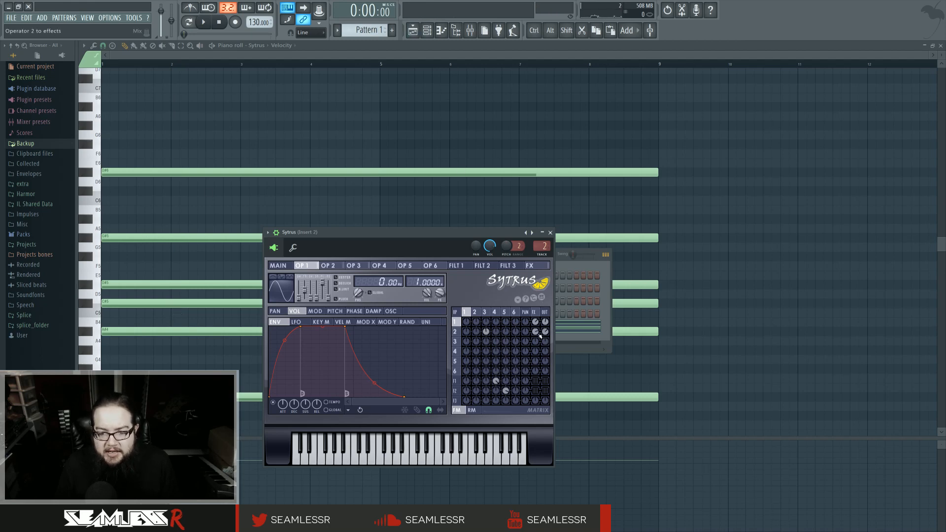
Step: Disable operator 1's effects and output sends in the matrix and audition operator 2 alone
right_click(535, 322)
right_click(545, 322)
key("space")
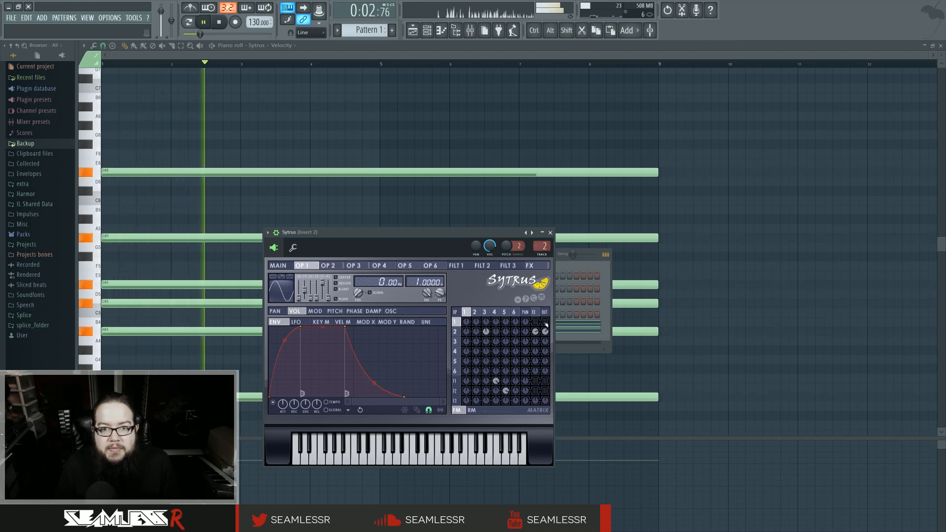
key("space")
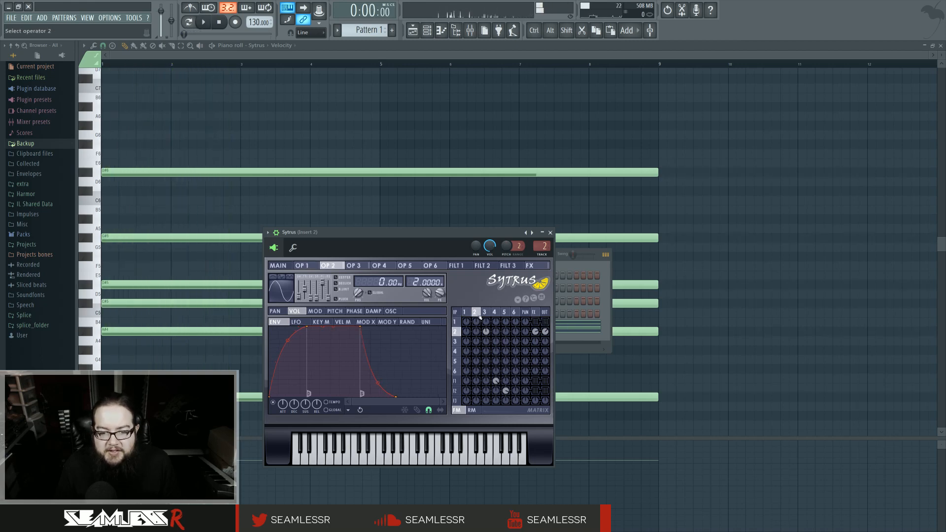
Step: Compare the volume envelopes of operators 2 and 3, and view operator 2's pitch unison mapping
left_click(477, 313)
left_click(485, 313)
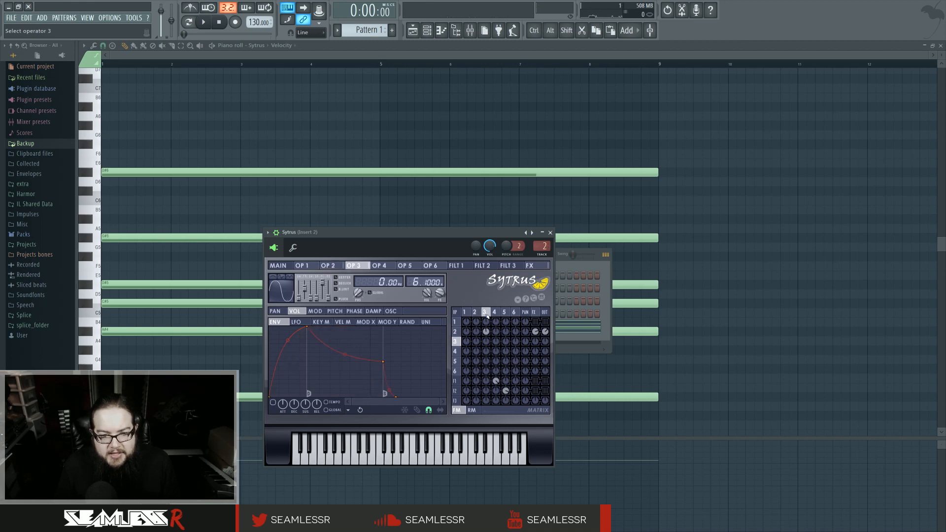
left_click(475, 312)
left_click(335, 311)
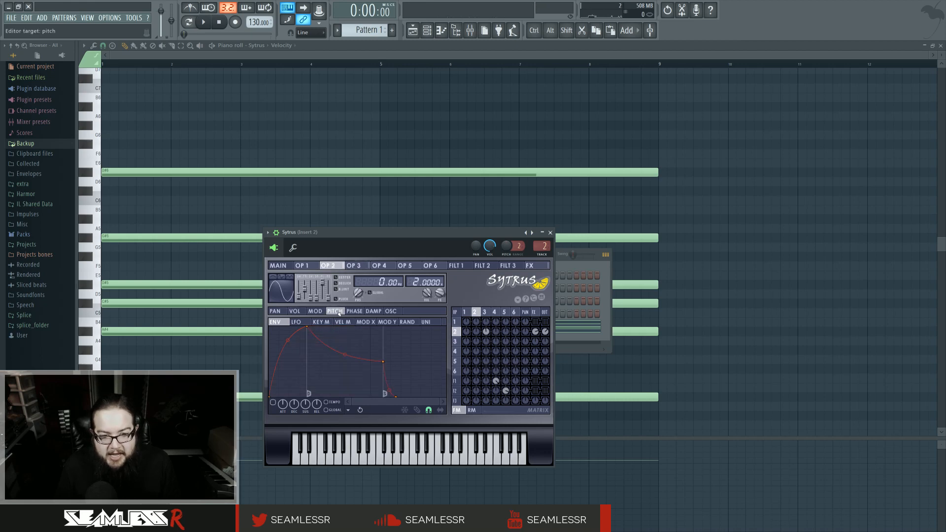
left_click(407, 322)
left_click(425, 322)
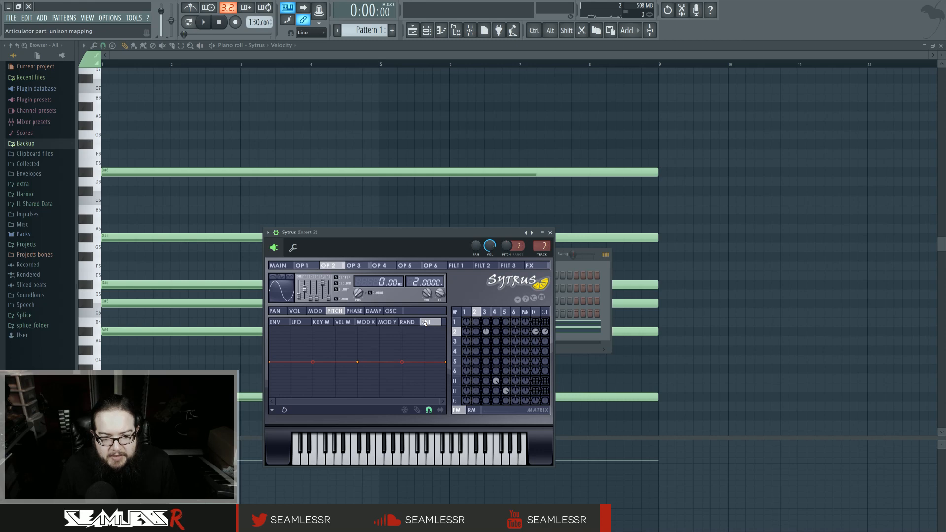
Step: Compare the pitch unison mappings, waveforms and ratios of operators 3 and 2 by alternating between them
left_click(485, 313)
left_click(475, 312)
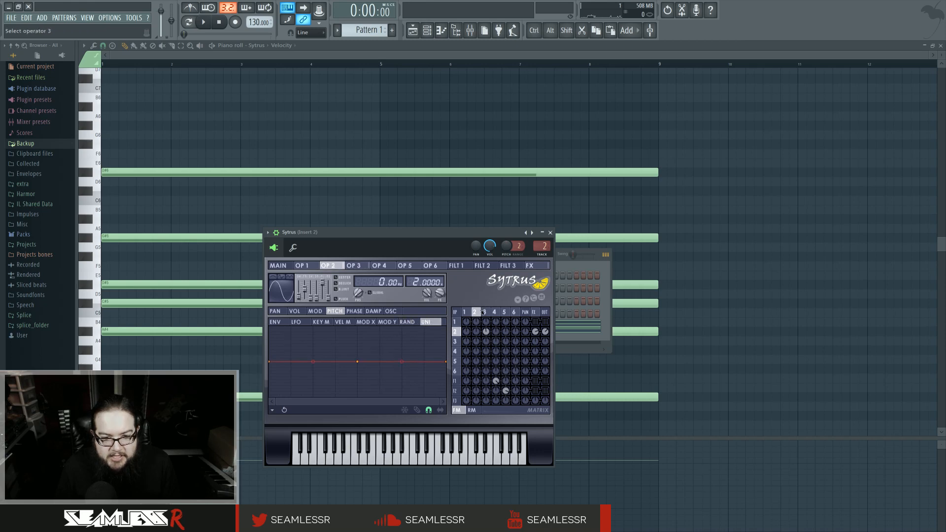
left_click(483, 313)
left_click(475, 312)
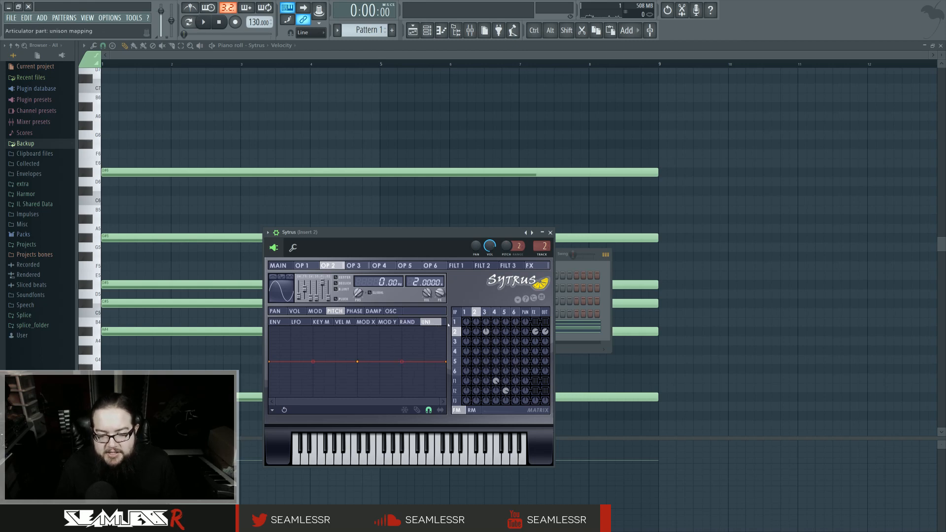
left_click(485, 313)
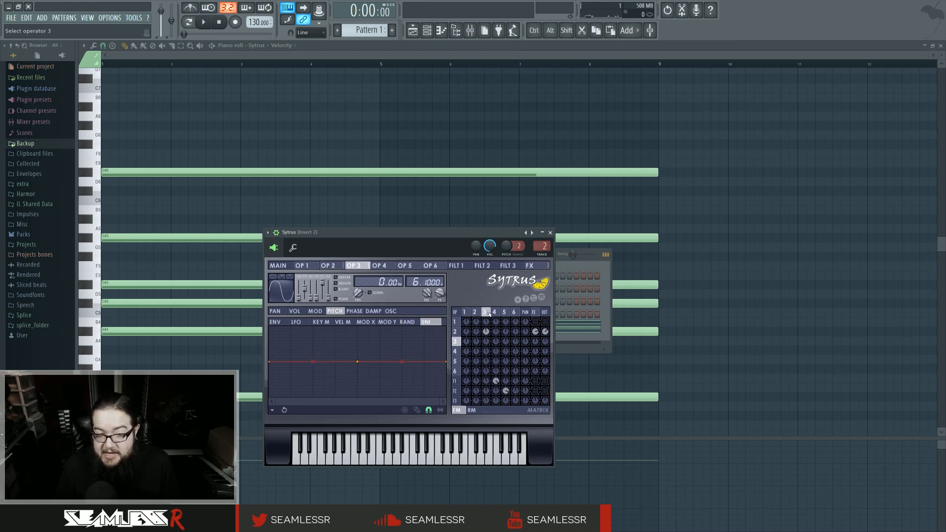
left_click(475, 312)
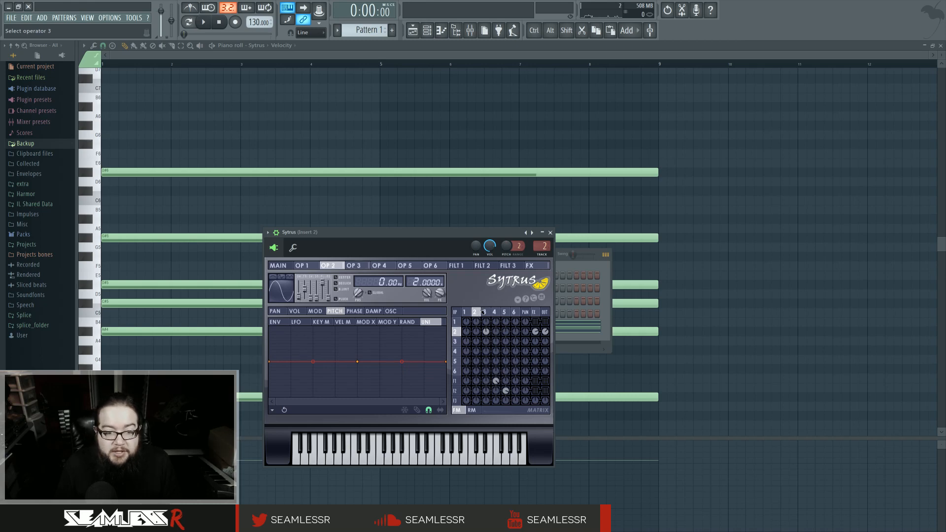
left_click(485, 312)
left_click(475, 312)
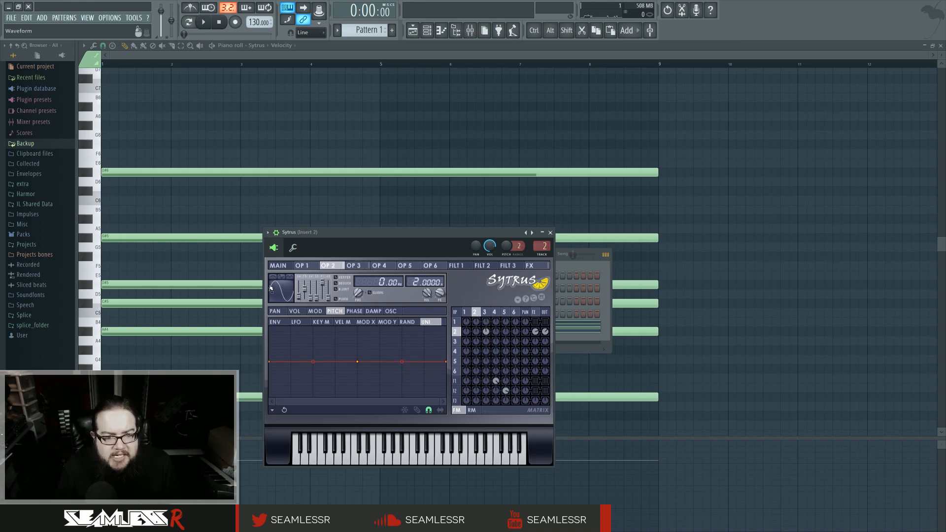
left_click_drag(305, 290, 305, 288)
Step: Audition the pattern while examining operator 3's pitch envelope amount
left_click(354, 266)
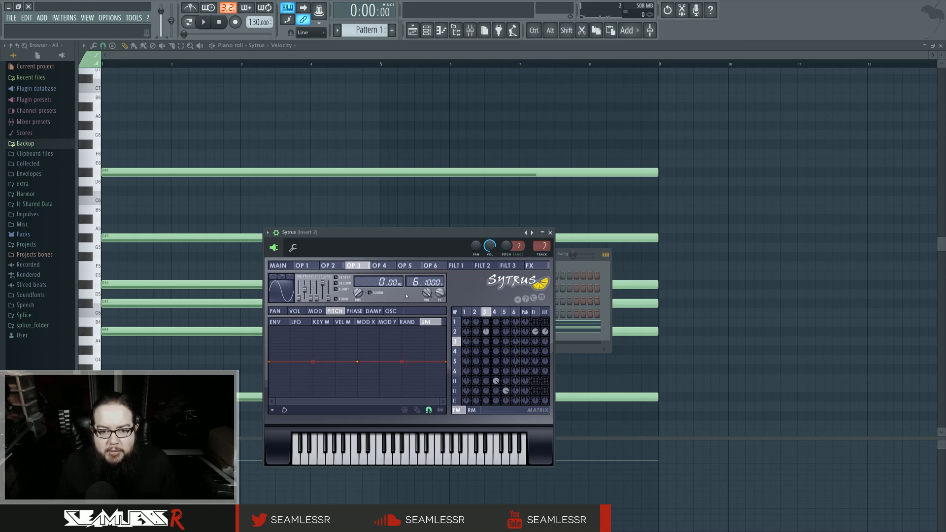
key("space")
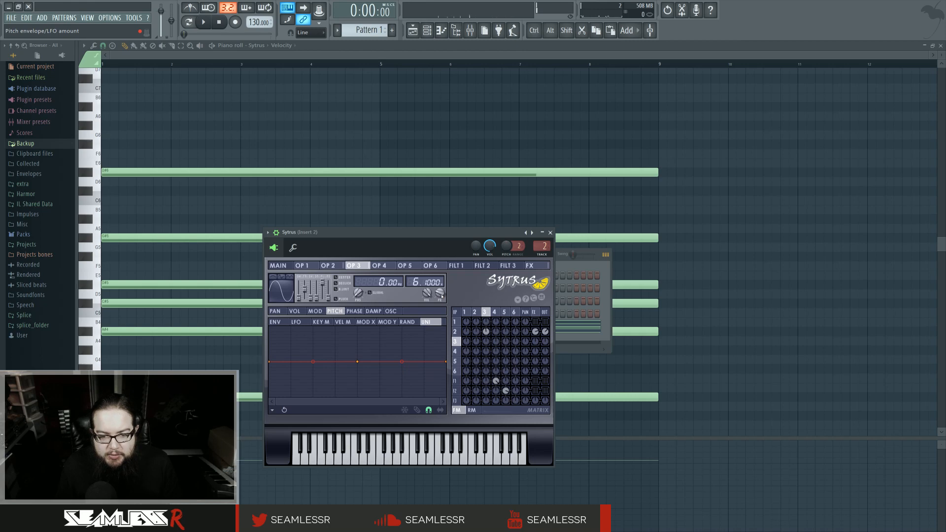
key("space")
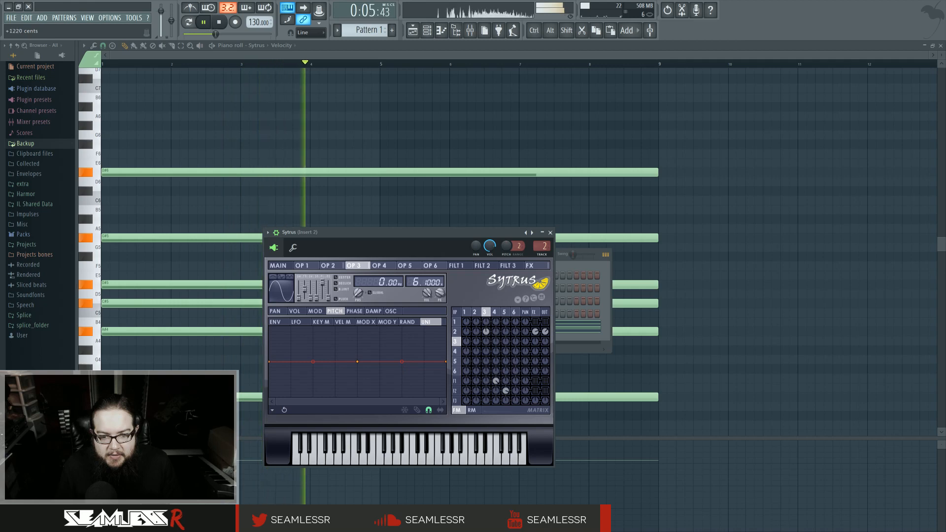
key("space")
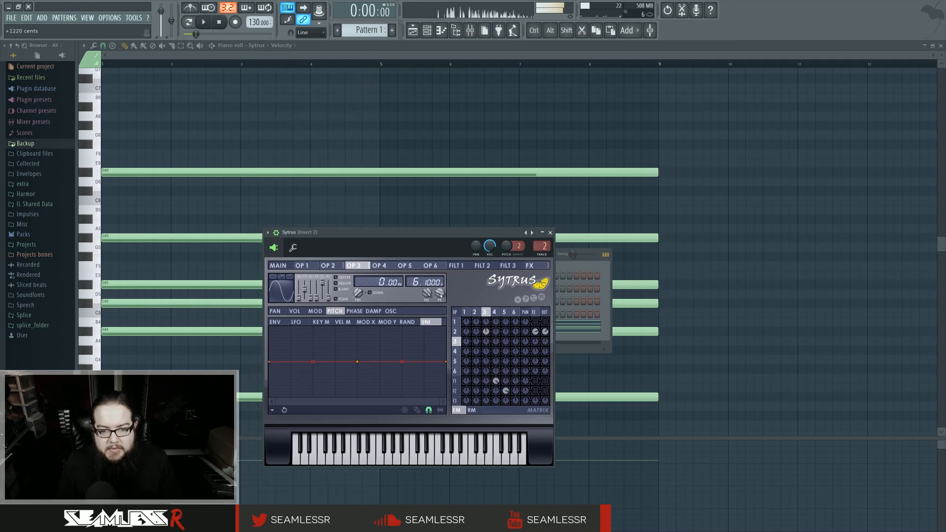
Step: Mark the second point of operator 3's pitch envelope as sustain / loop end, and delete the extra third point
left_click(275, 323)
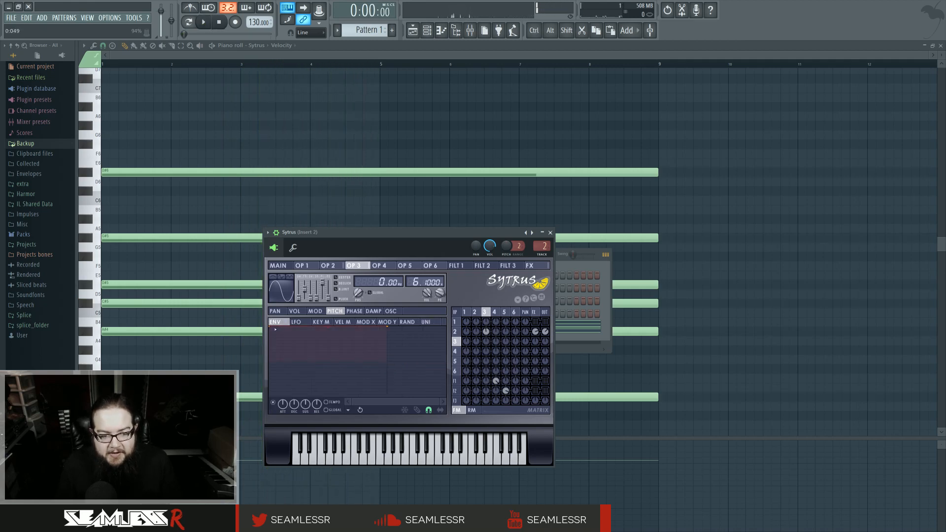
right_click(387, 327)
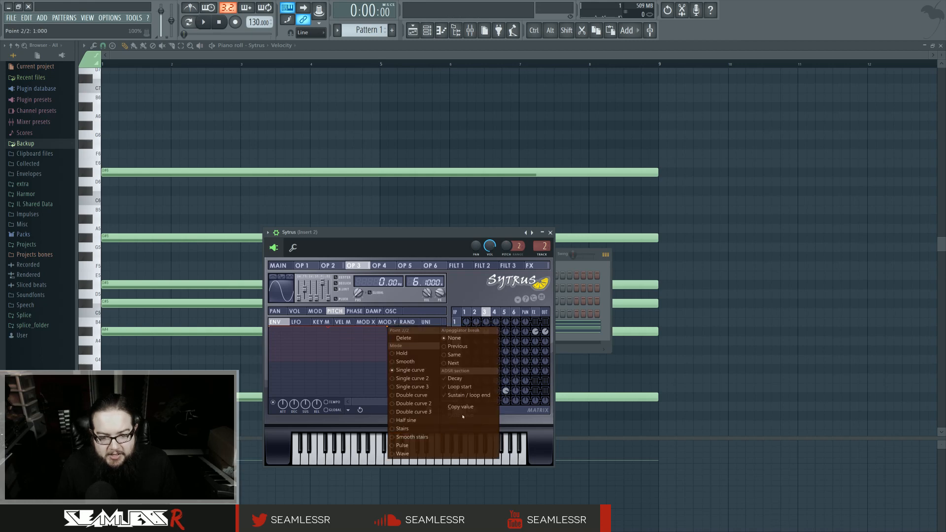
left_click(463, 396)
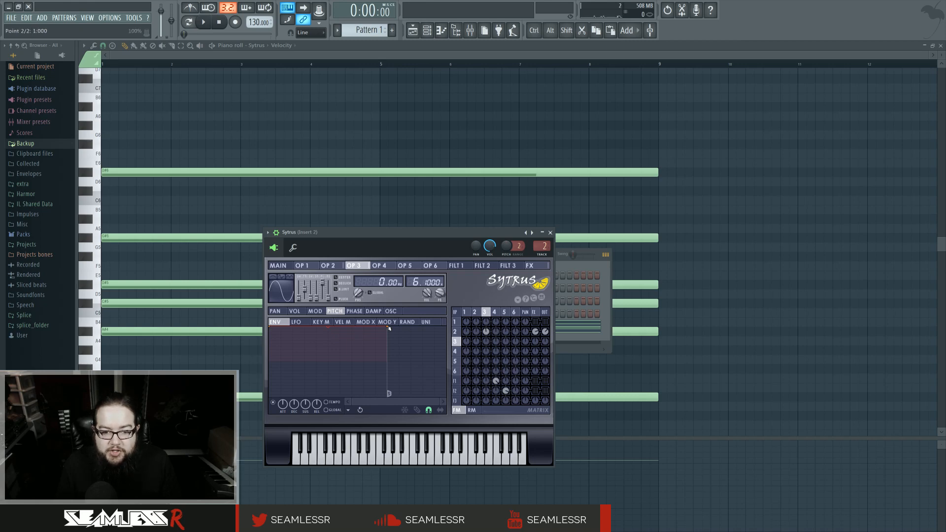
right_click(387, 362)
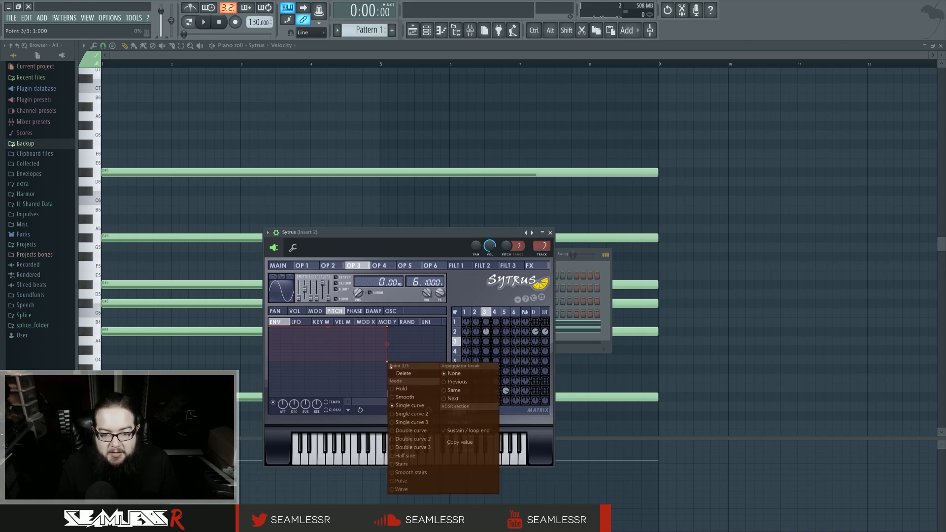
left_click(405, 370)
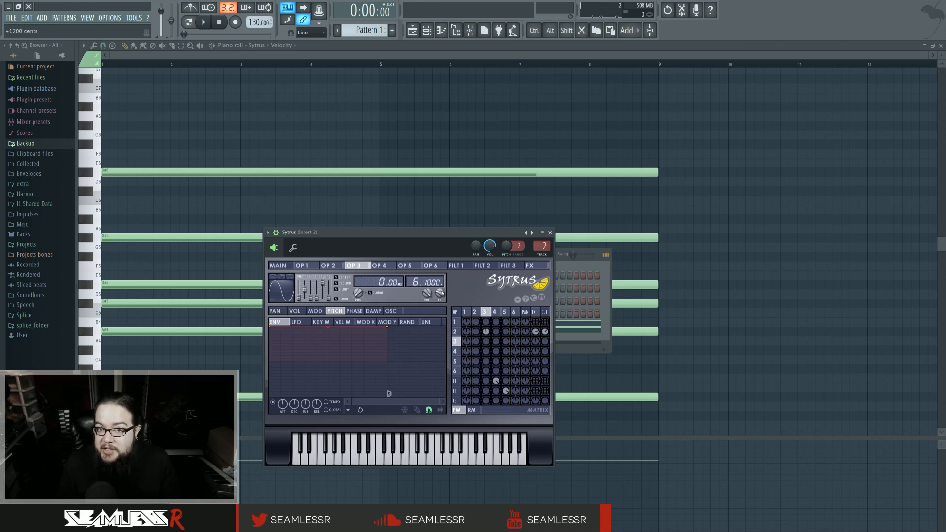
Step: Audition the pattern at different Modulation X positions, with operator 2 sent to the output and with filters 1 and 2 sent to it instead
left_click(279, 266)
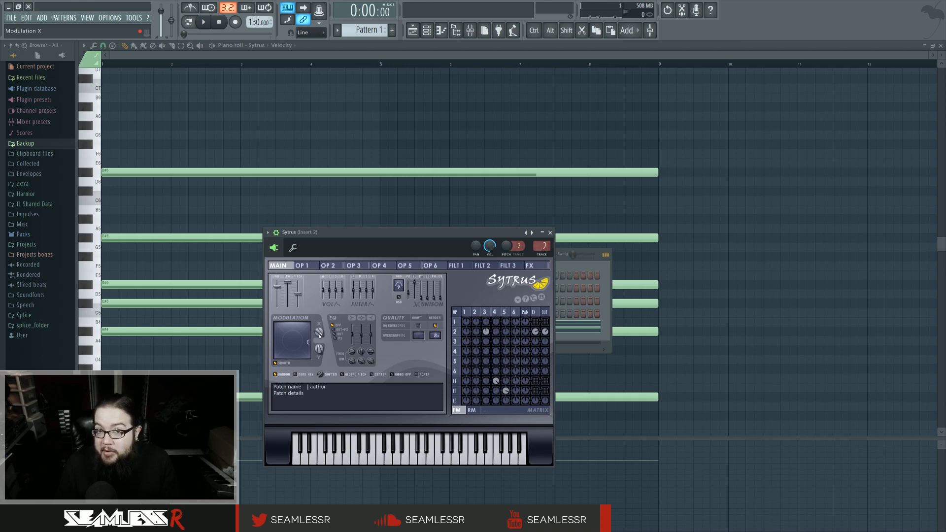
key("space")
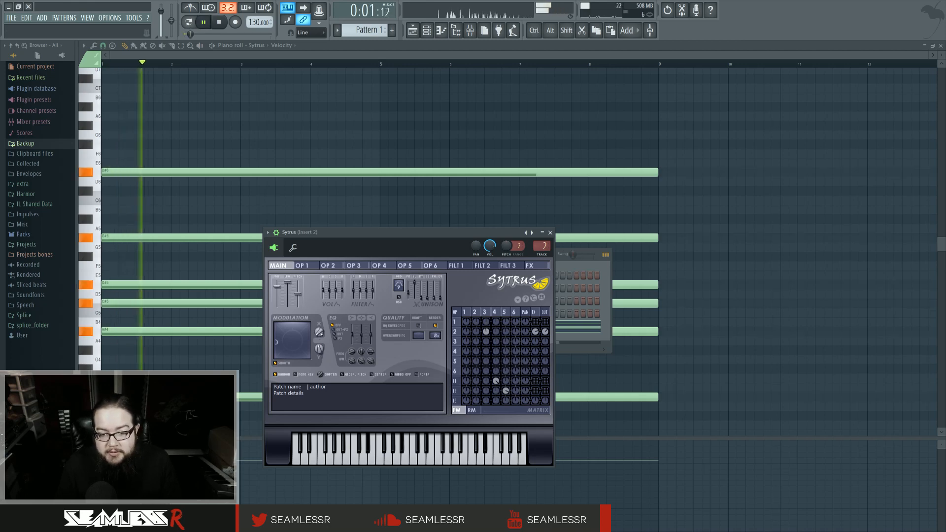
key("space")
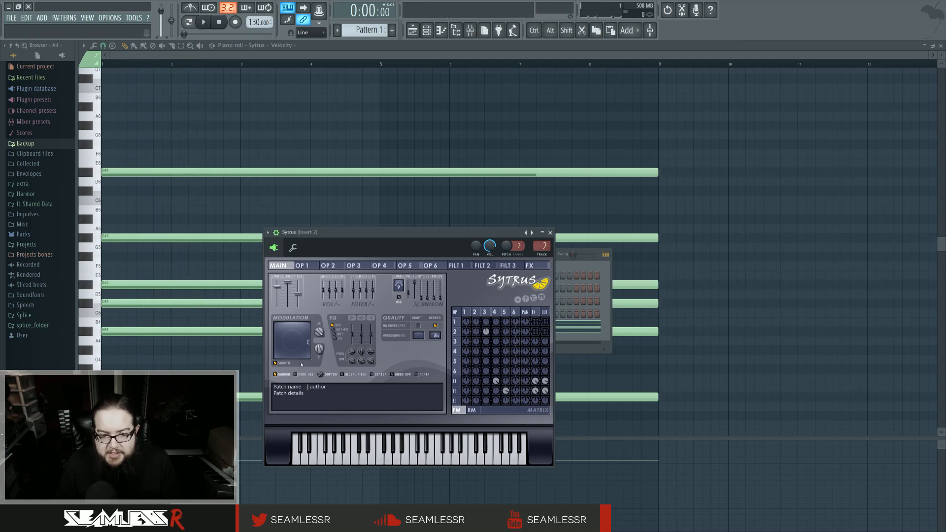
key("space")
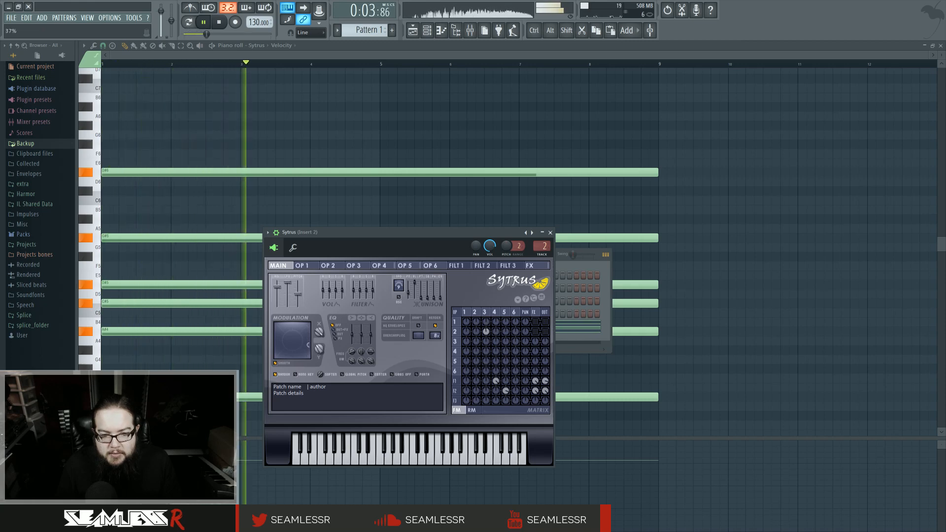
key("space")
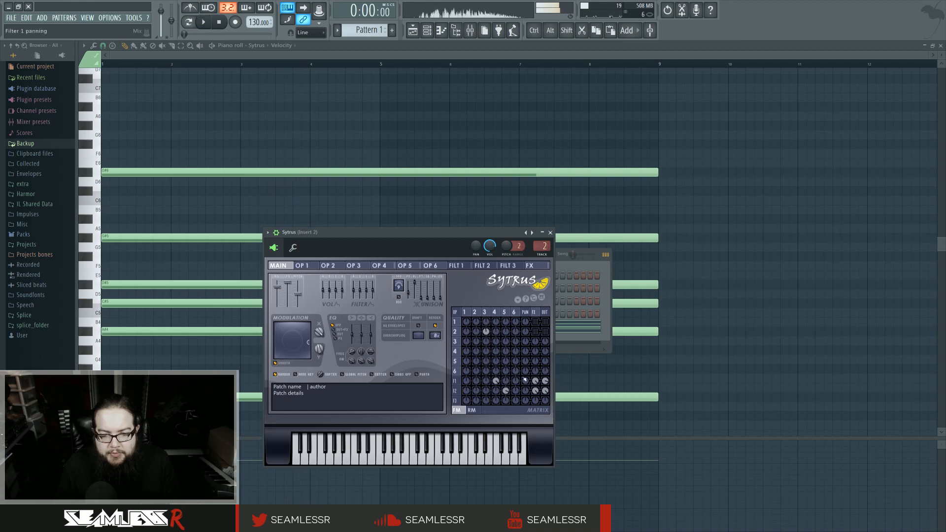
Step: Compare operator 4's pitch and phase unison mappings, and check operator 5's pitch unison mapping
left_click(496, 312)
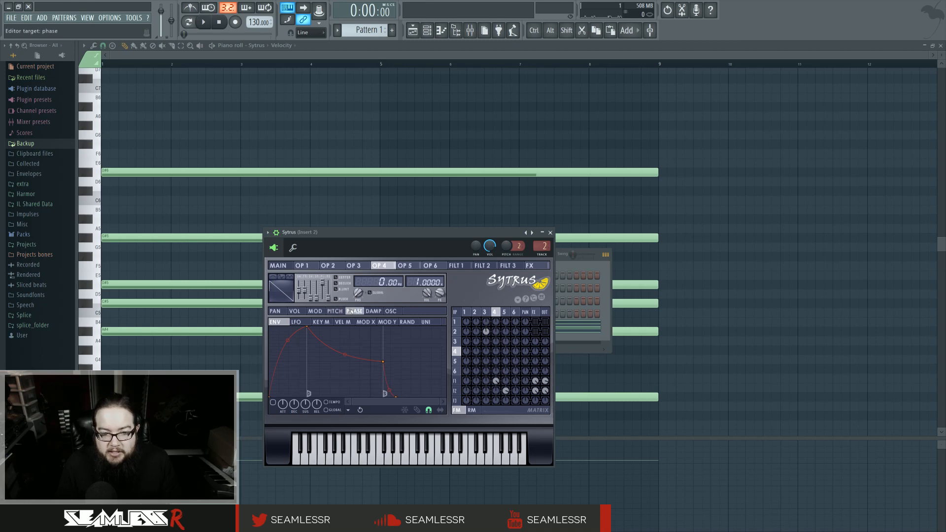
left_click(427, 322)
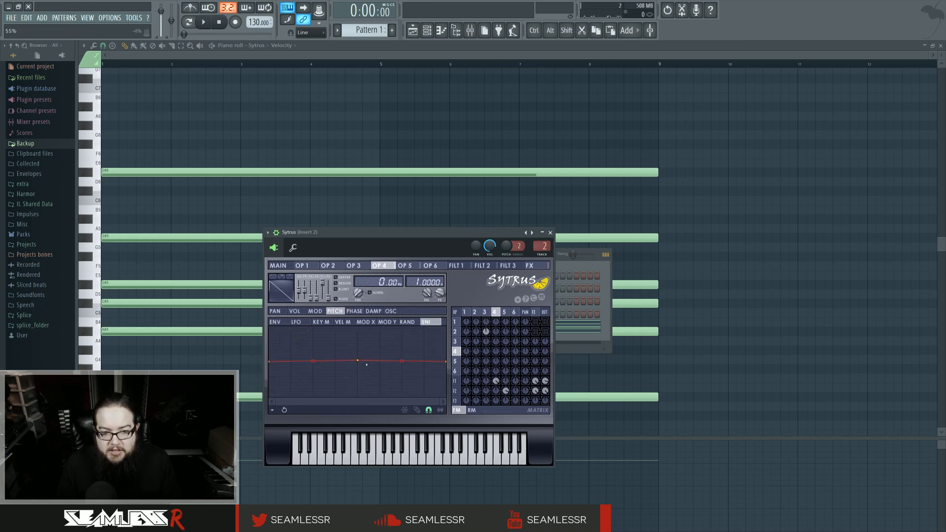
left_click(361, 313)
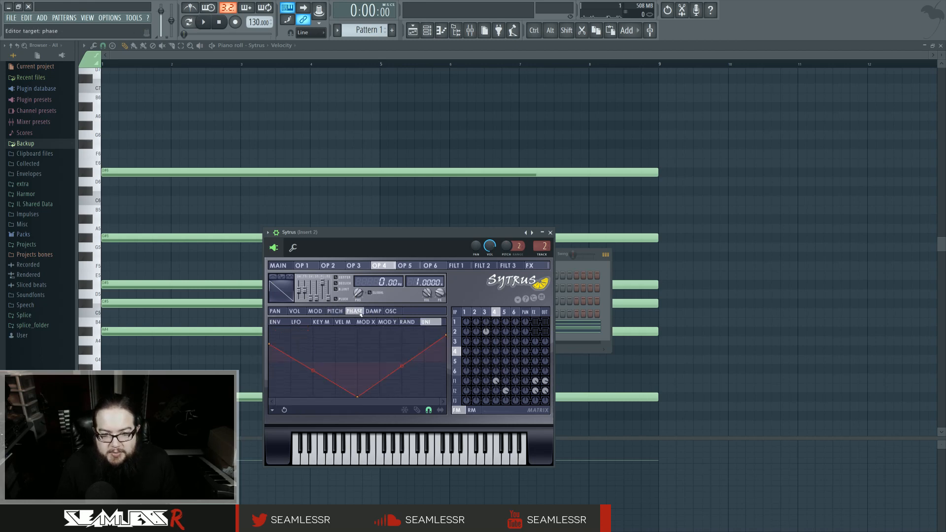
left_click(340, 313)
left_click(353, 314)
left_click(339, 313)
left_click(353, 314)
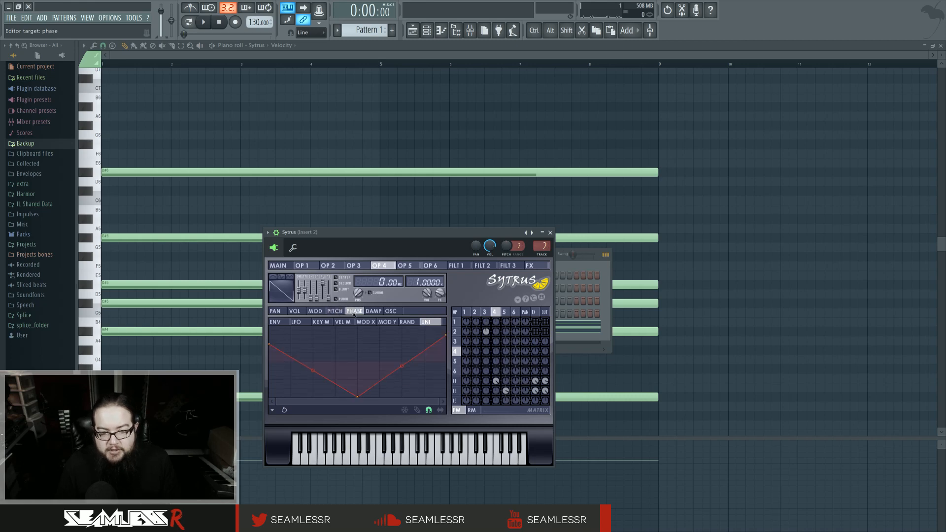
left_click(335, 311)
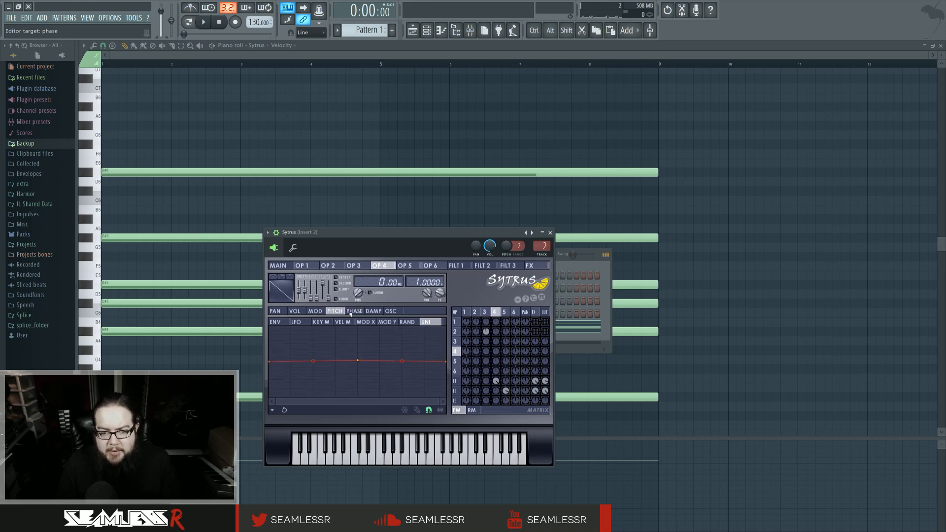
left_click(505, 313)
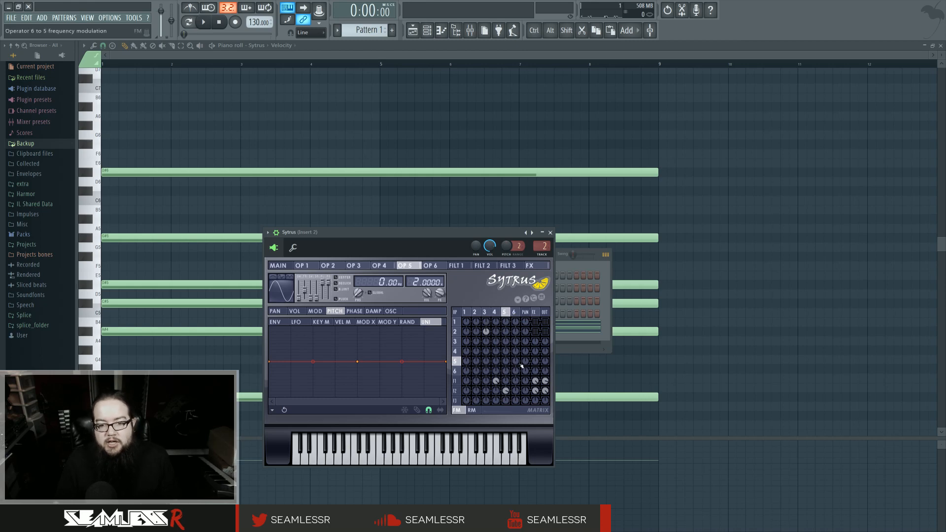
left_click(496, 312)
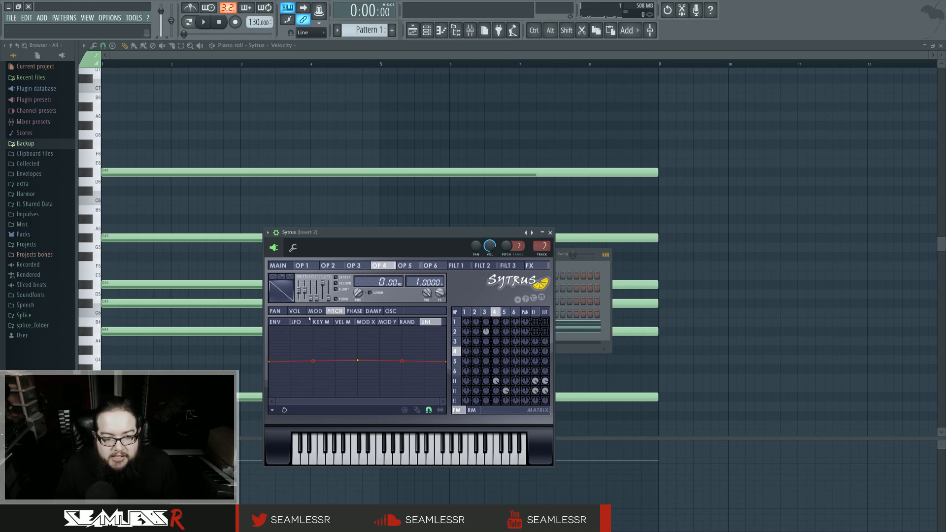
Step: Examine the cutoff LFOs of filters 1 and 2 and the LFO settings of operators 5 and 4
left_click(456, 381)
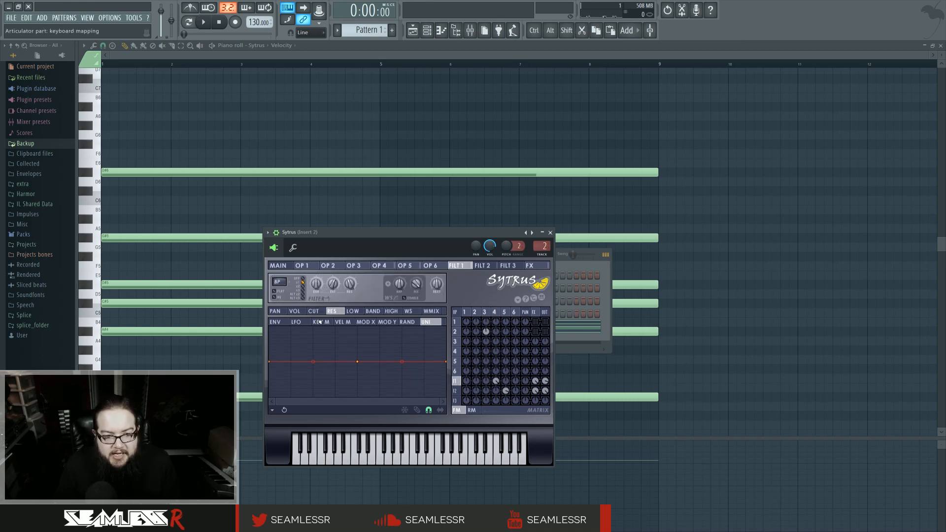
left_click(296, 321)
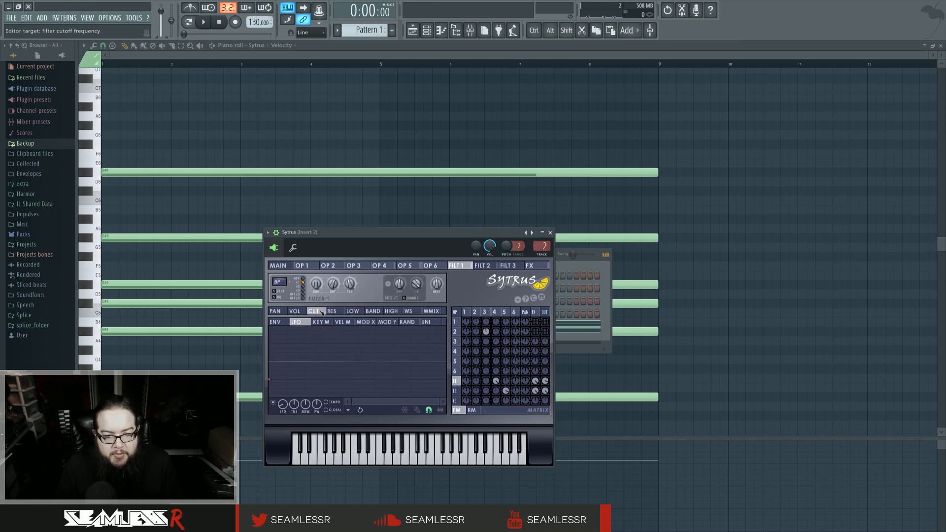
left_click(506, 312)
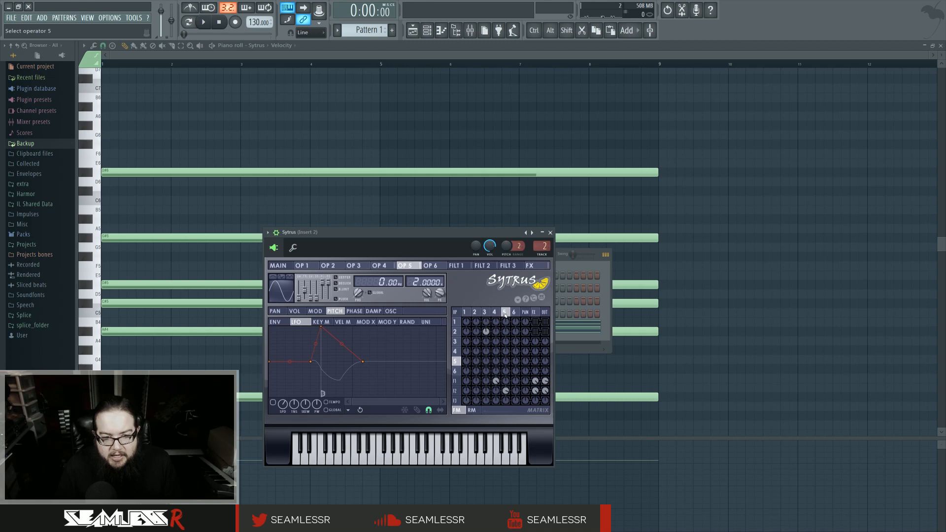
left_click(482, 265)
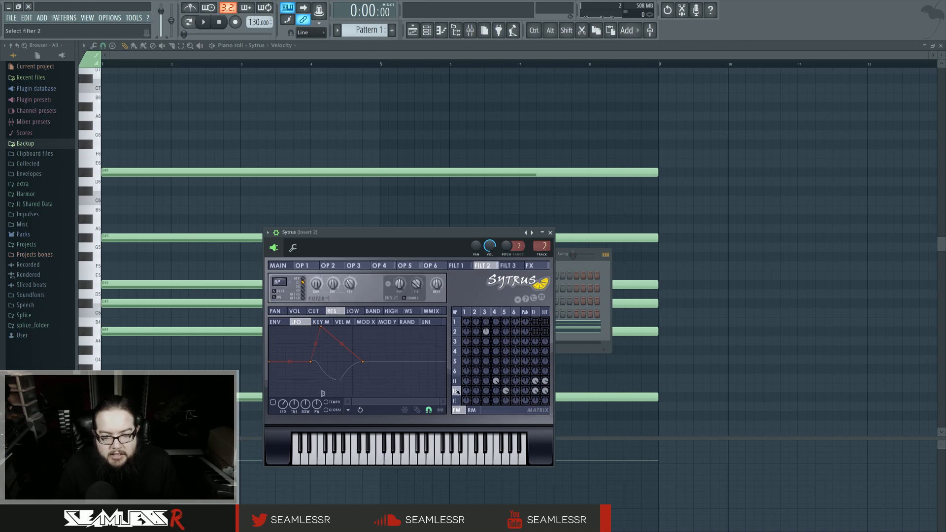
left_click(314, 312)
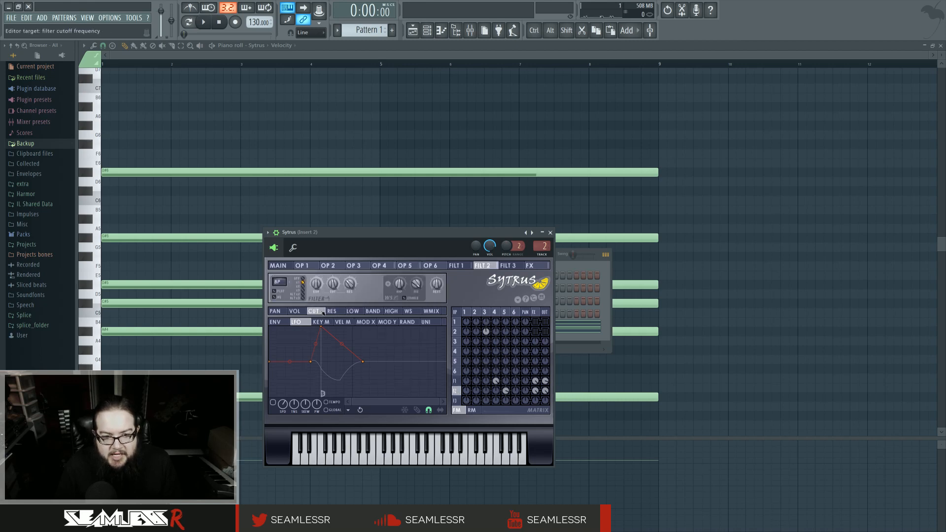
left_click(455, 351)
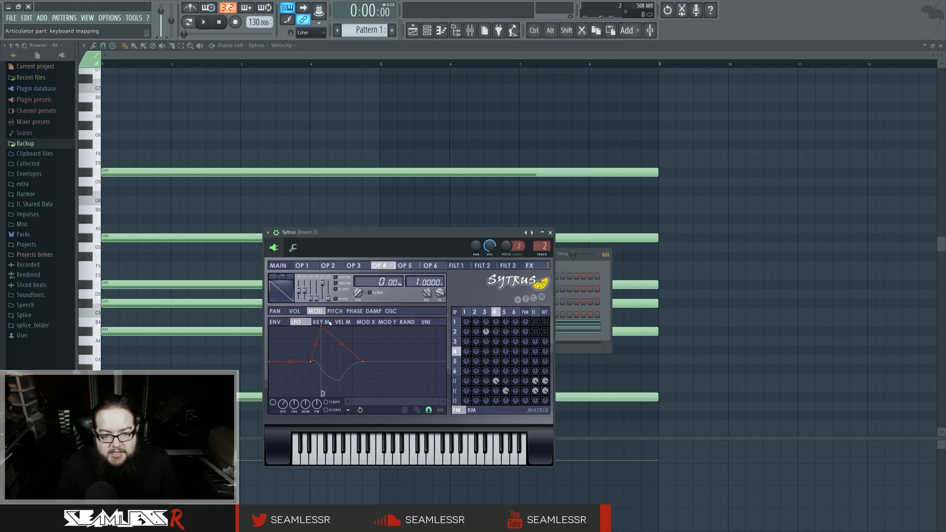
Step: Examine operator 4's routing to filter 1 and operator 5's routing to filter 2, auditioning the pattern
left_click(455, 381)
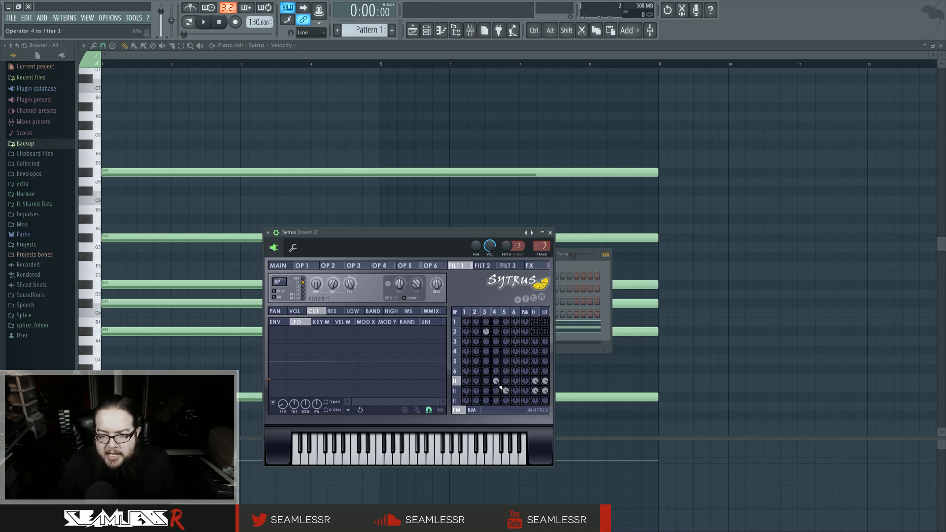
left_click(505, 312)
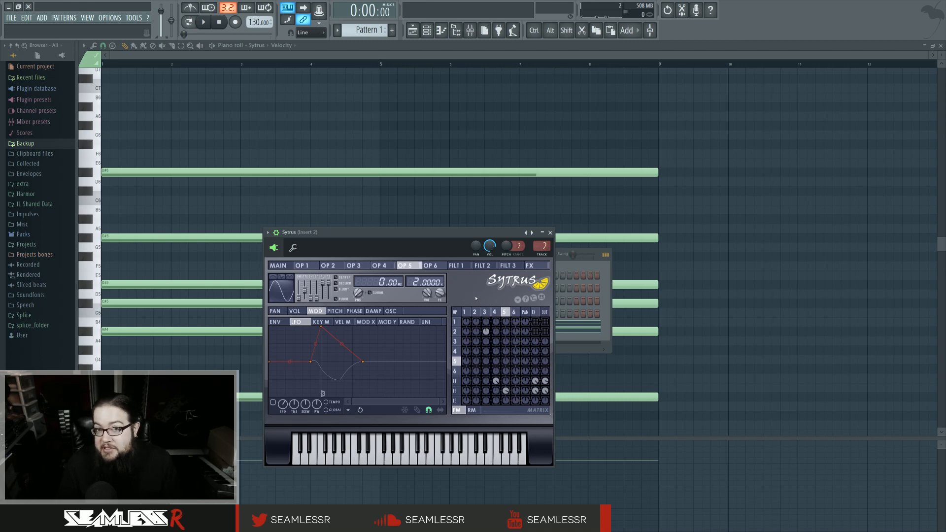
key("space")
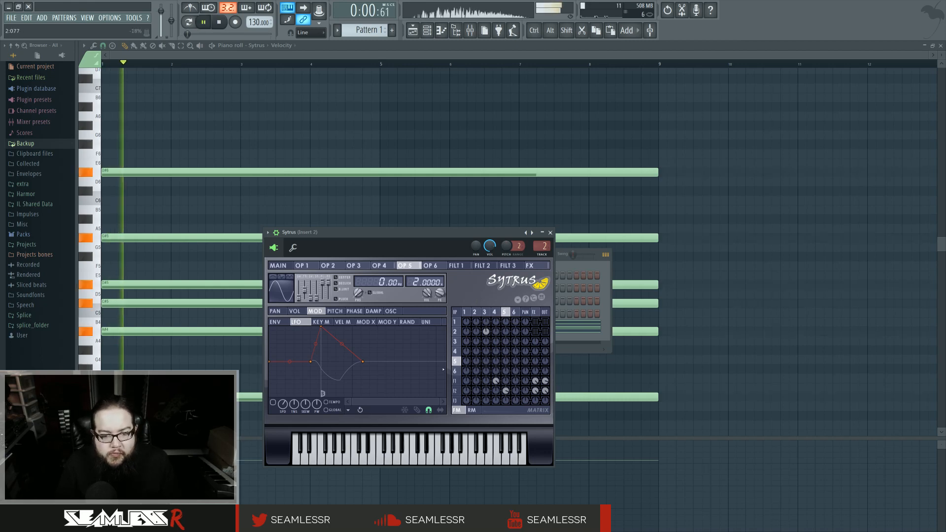
left_click(482, 265)
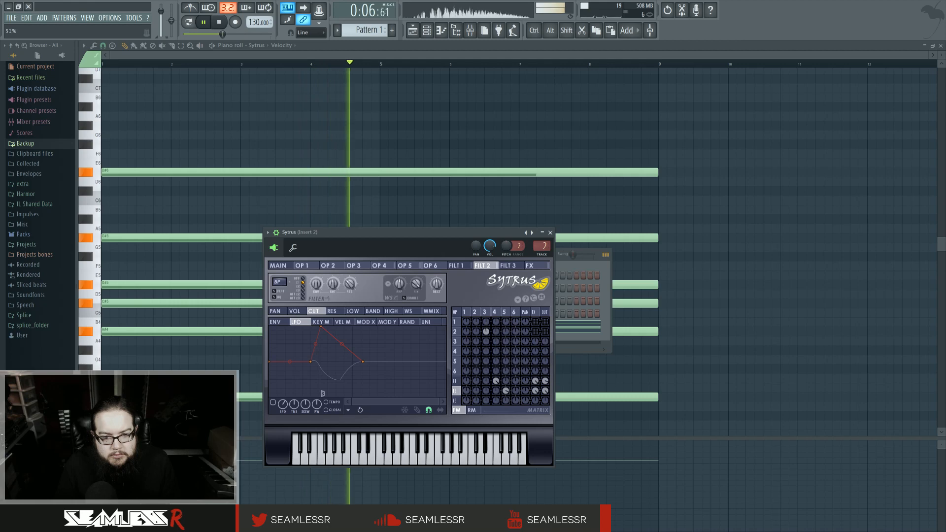
key("space")
Step: Audition the pattern from the main settings at different Modulation Y positions
left_click(283, 266)
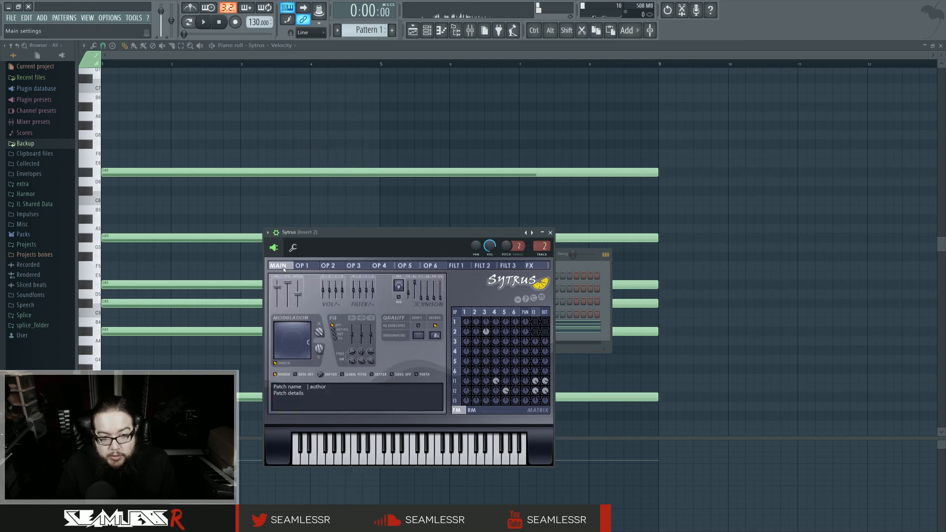
key("space")
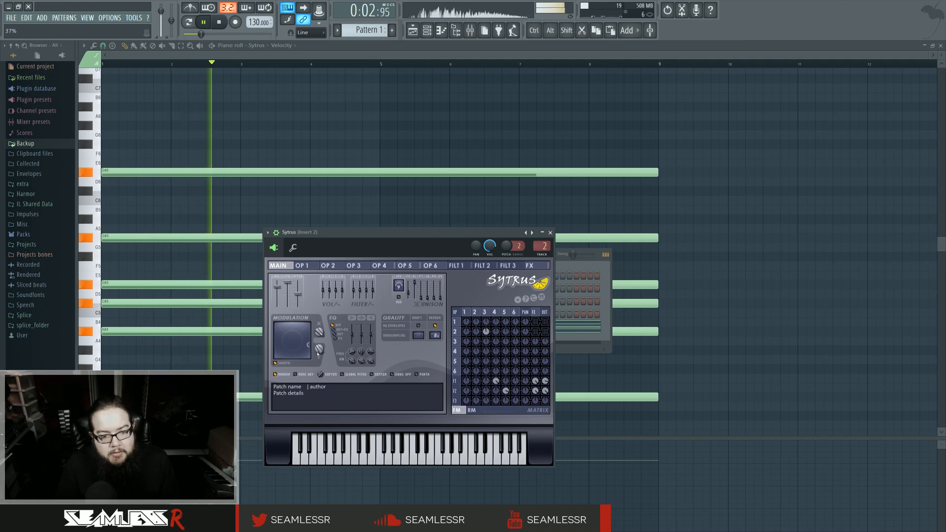
key("space")
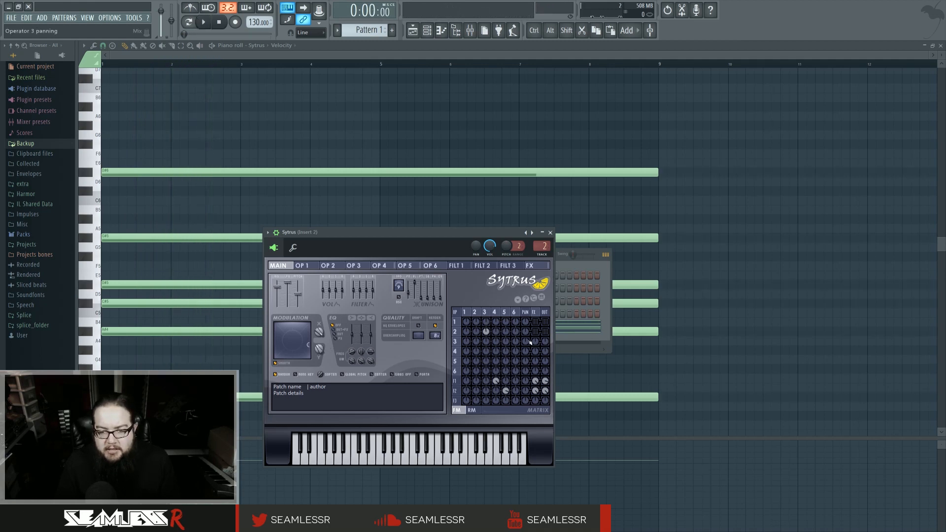
Step: Audition the pattern with operators 1 and 2 sent to the effects and output, at different Modulation X and Y positions
key("space")
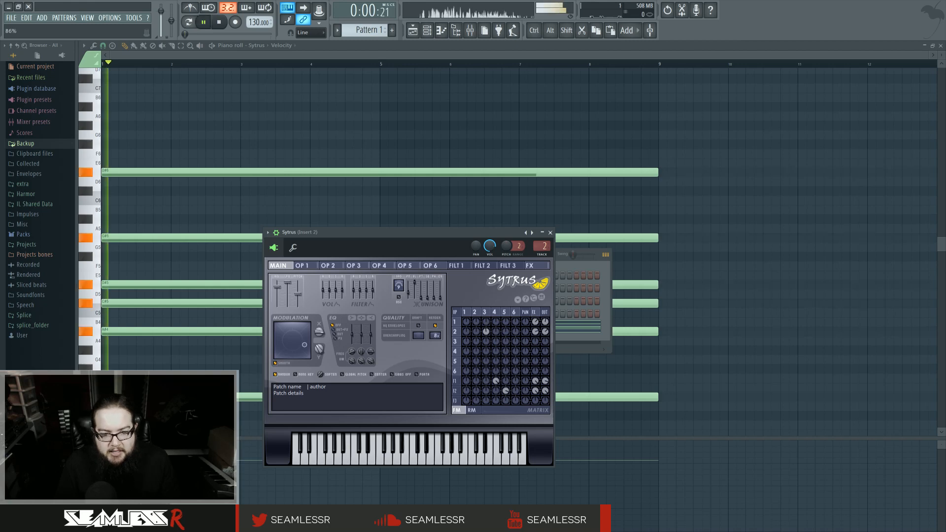
left_click_drag(320, 335, 319, 314)
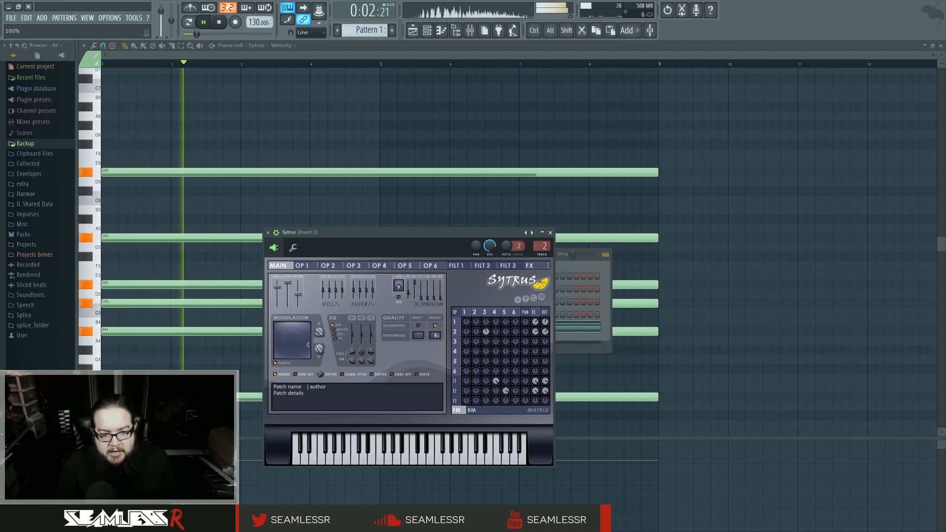
left_click_drag(319, 348, 317, 356)
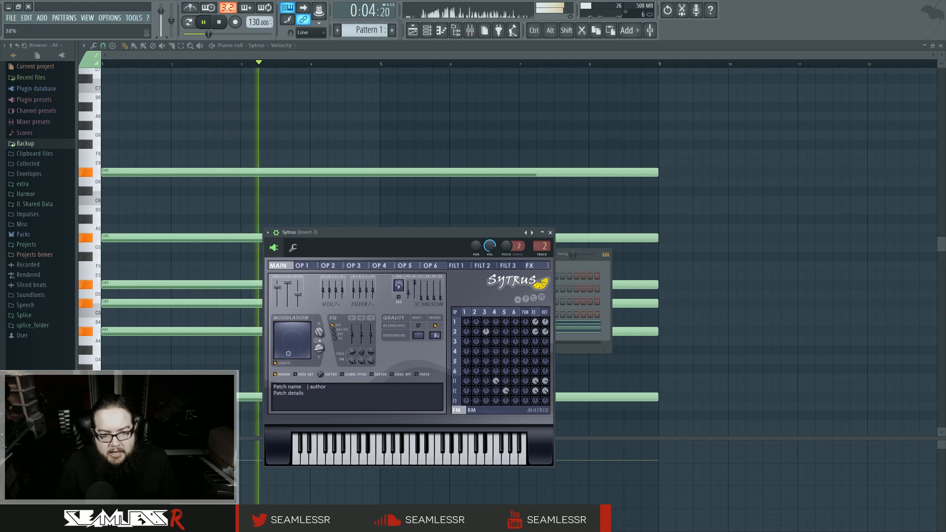
key("space")
Step: Audition the pattern while examining operator 3's settings and changing Modulation Y
left_click(484, 312)
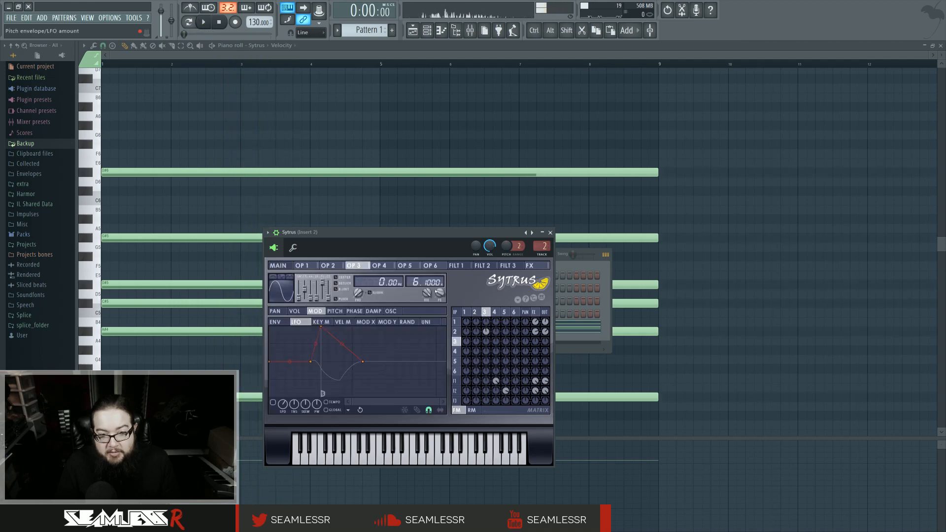
key("space")
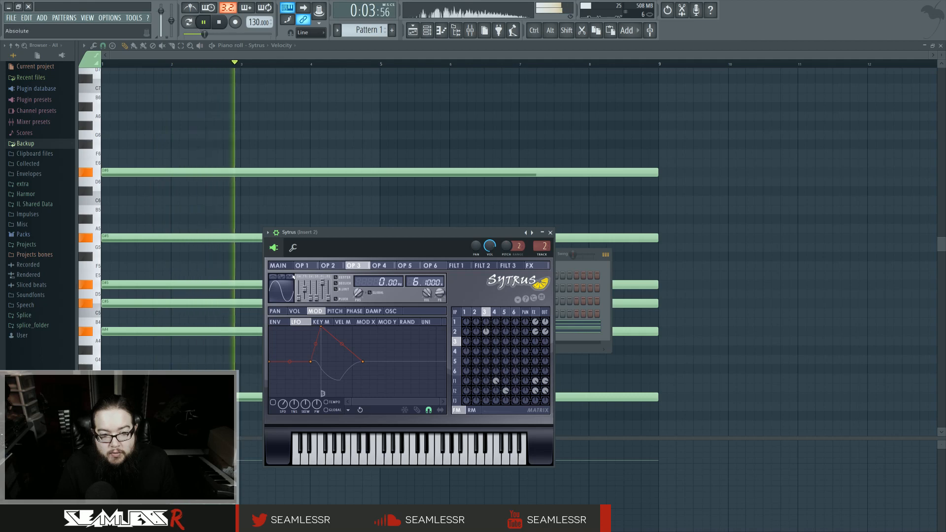
left_click(278, 266)
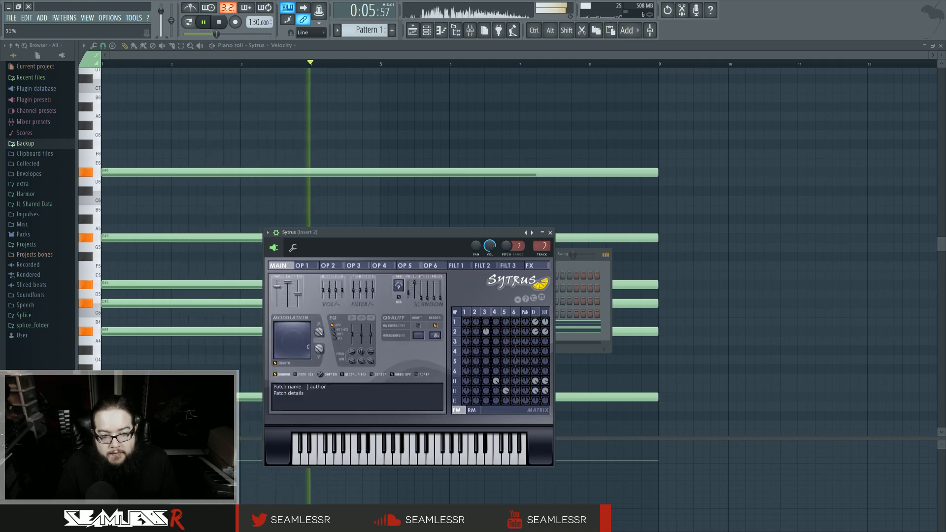
left_click(490, 313)
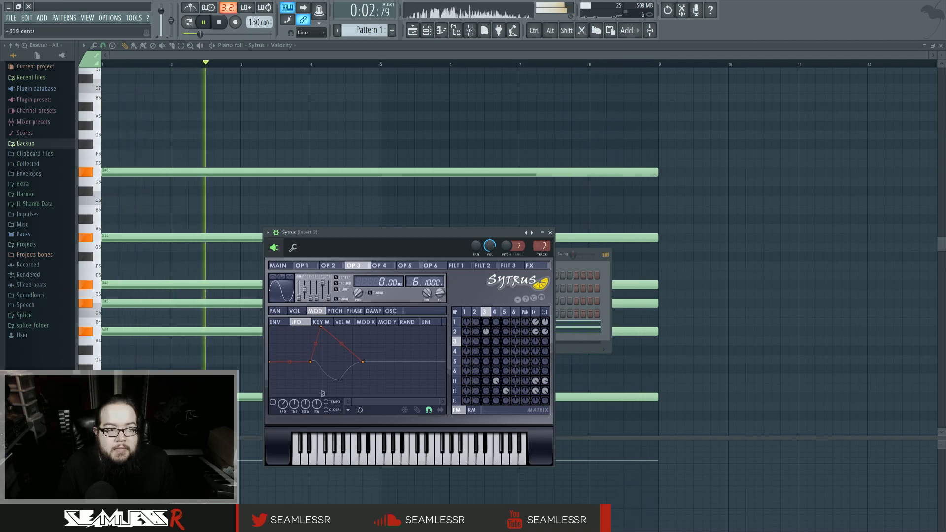
key("space")
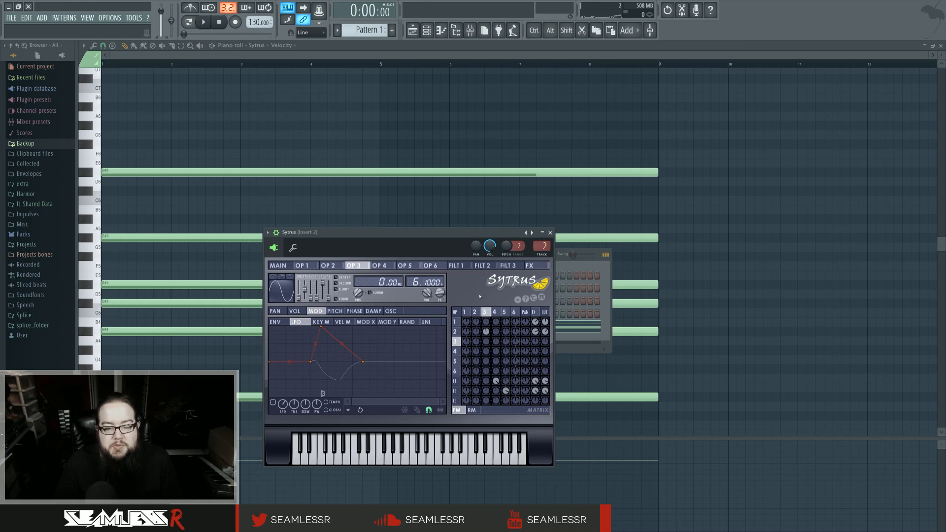
Step: Enable Sytrus's main EQ and audition the pattern with different EQ targets, band levels and frequencies
left_click_drag(460, 234, 475, 221)
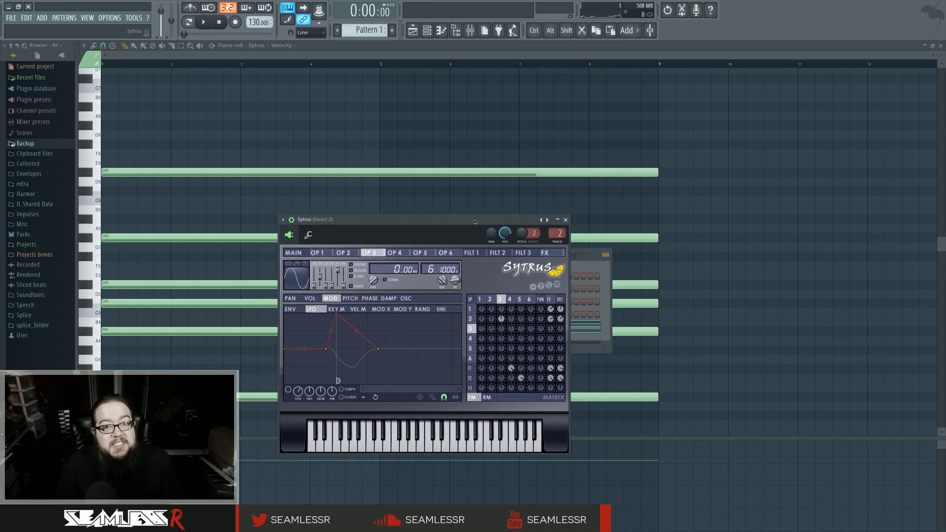
left_click(294, 253)
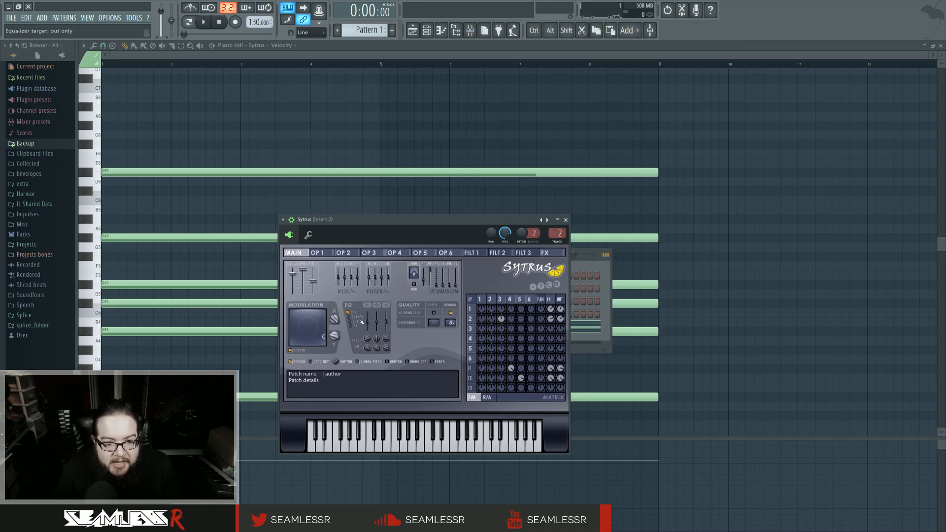
key("space")
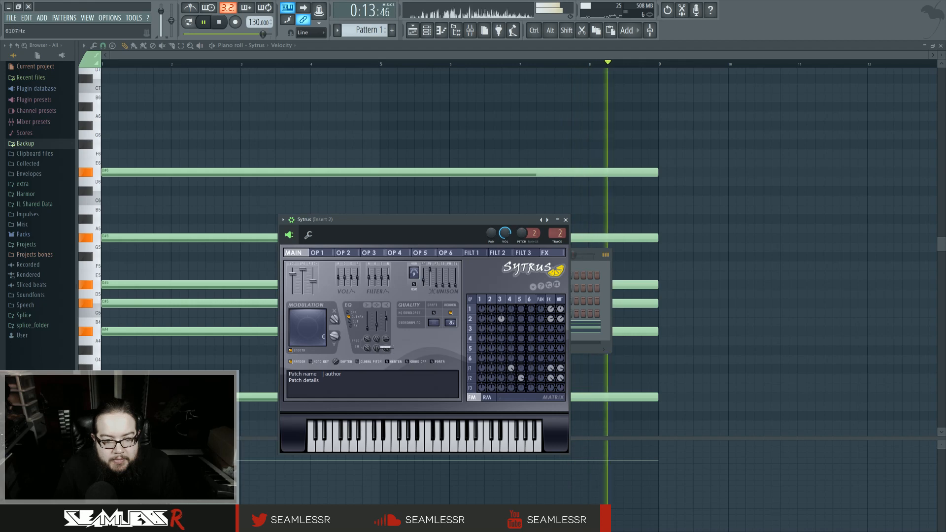
key("space")
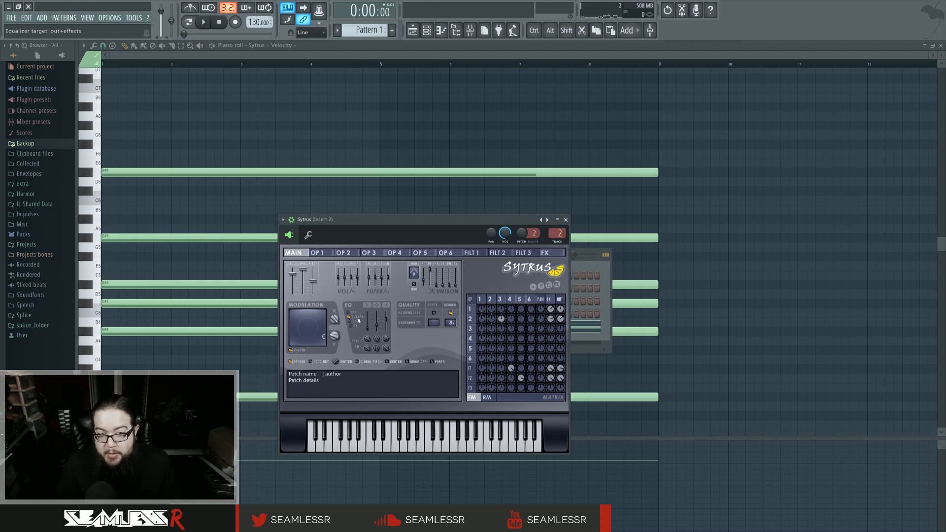
key("space")
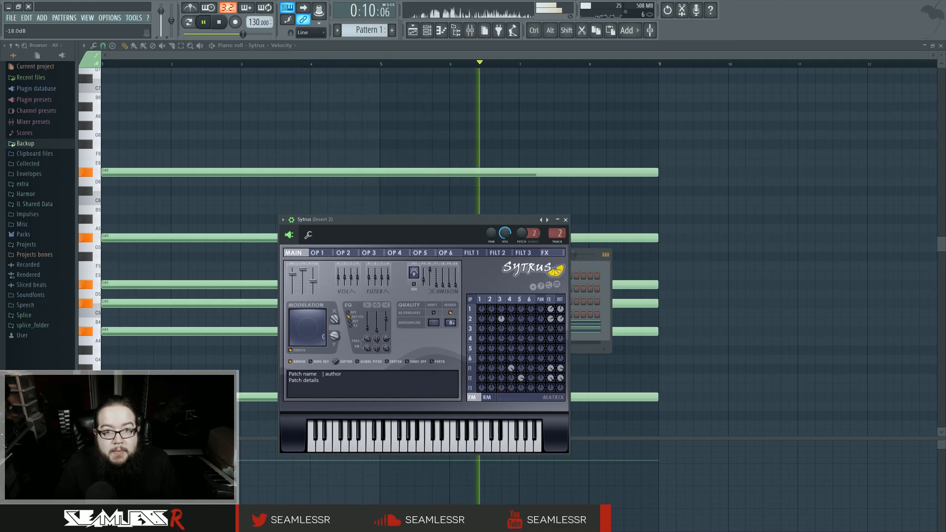
key("space")
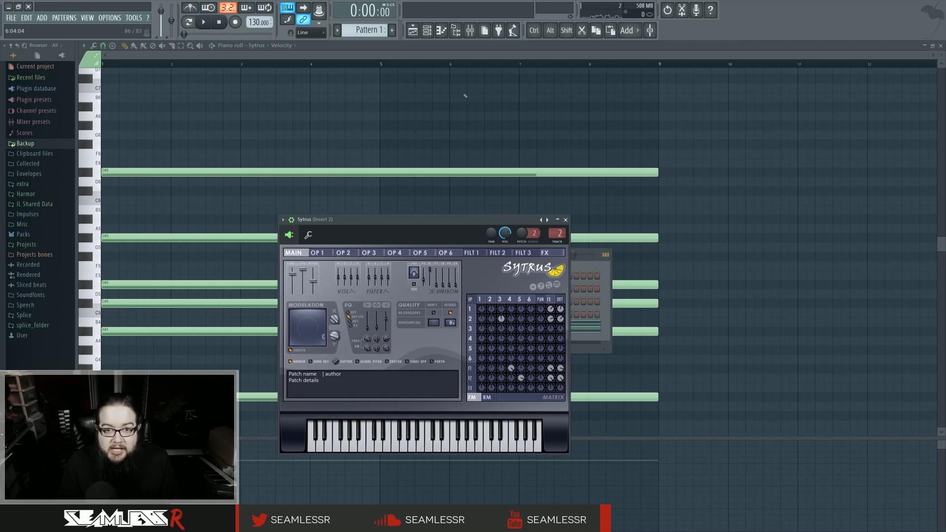
Step: Load Fruity Parametric EQ 2 into the first effect slot of mixer insert 3
left_click(470, 30)
left_click(682, 233)
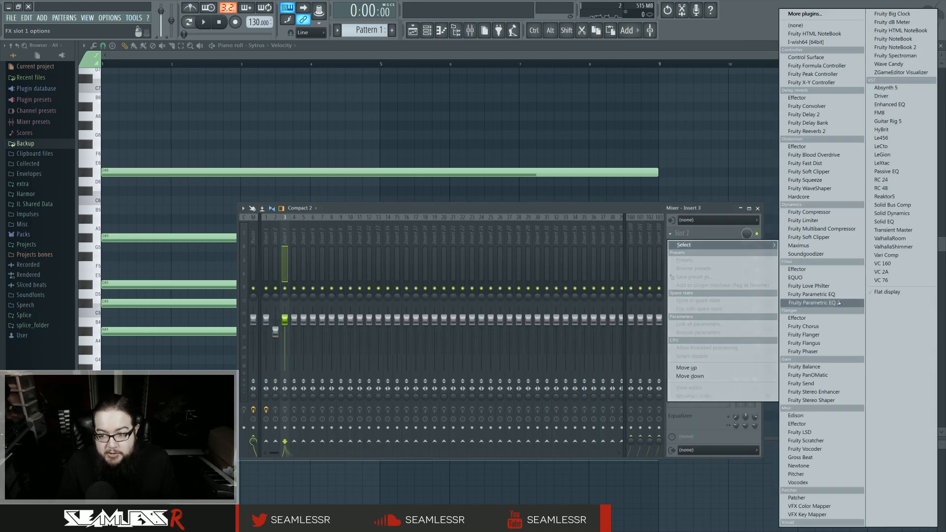
left_click(818, 303)
left_click_drag(352, 143, 566, 218)
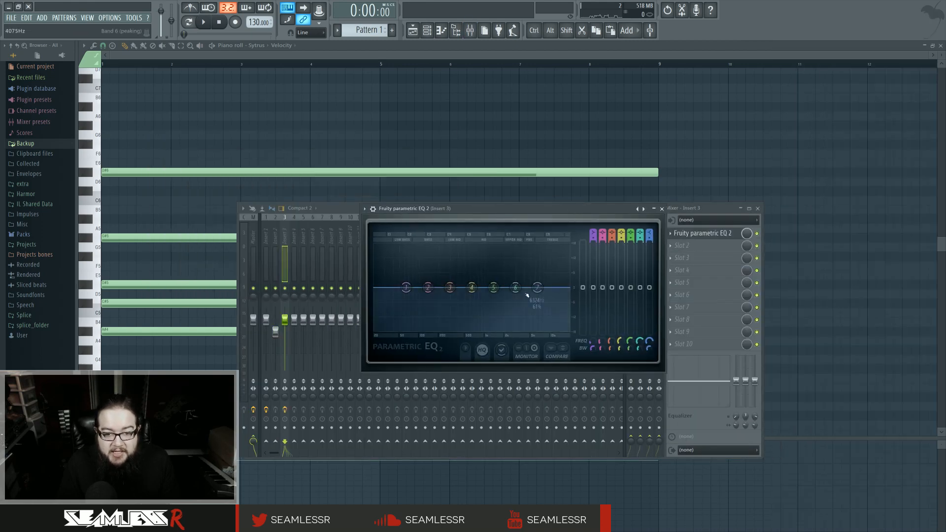
Step: Shape the EQ curve by raising bands 3, 4 and 6 and cutting band 5, and close the EQ
left_click_drag(494, 288, 467, 276)
mouse_move(450, 288)
left_mouse_down()
mouse_move(433, 270)
mouse_move(440, 282)
left_mouse_up()
left_click_drag(515, 288, 521, 271)
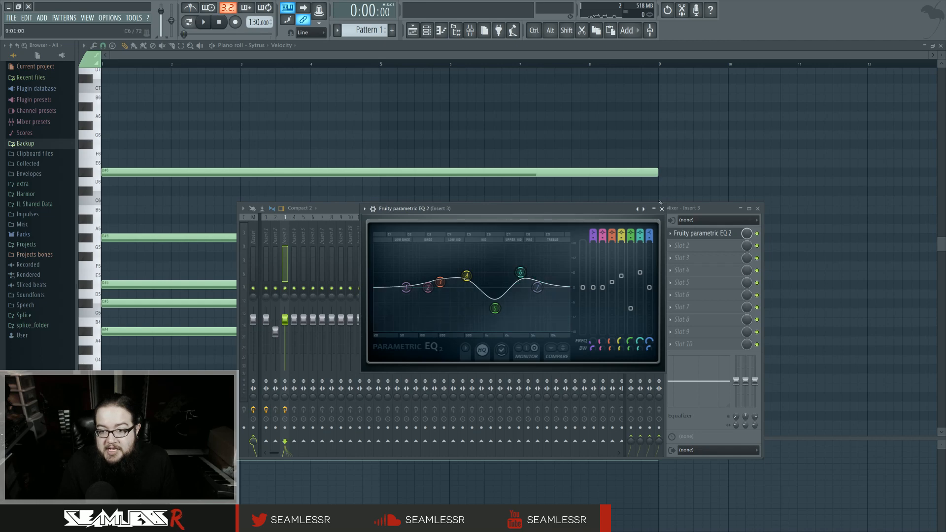
left_click(661, 208)
Step: Lower the volume faders of inserts 21 to 26 and 29 to 31 to imitate an EQ curve with two dips
left_click_drag(547, 321, 548, 330)
left_click_drag(538, 320, 537, 328)
mouse_move(547, 331)
left_mouse_down()
mouse_move(547, 344)
mouse_move(537, 333)
left_mouse_up()
left_click_drag(527, 321, 462, 335)
left_click_drag(472, 320, 472, 330)
left_click_drag(453, 319, 473, 340)
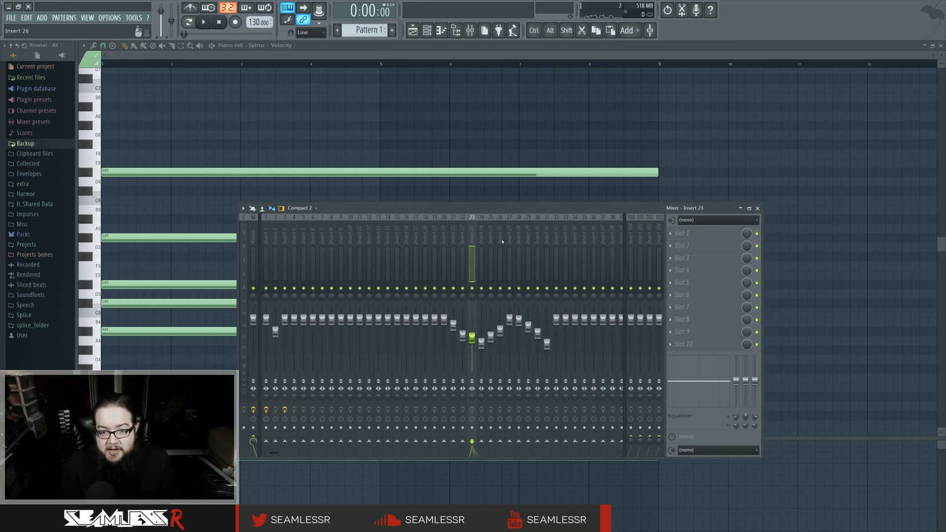
Step: Reopen insert 3's Parametric EQ 2 and vary band 4's level, with its frequency at about 505 Hz and its bandwidth at 20%
left_click(266, 232)
left_click(275, 232)
left_click(285, 232)
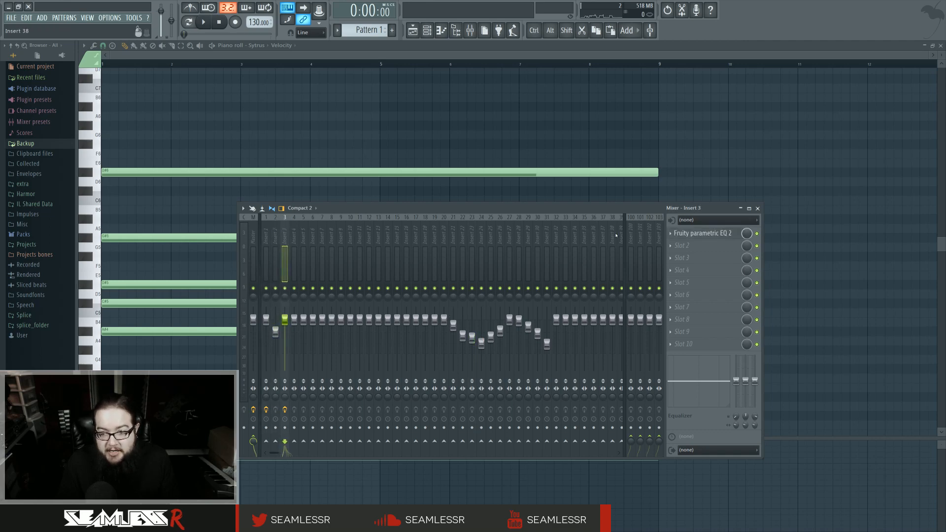
left_click(699, 234)
left_click_drag(553, 213, 517, 215)
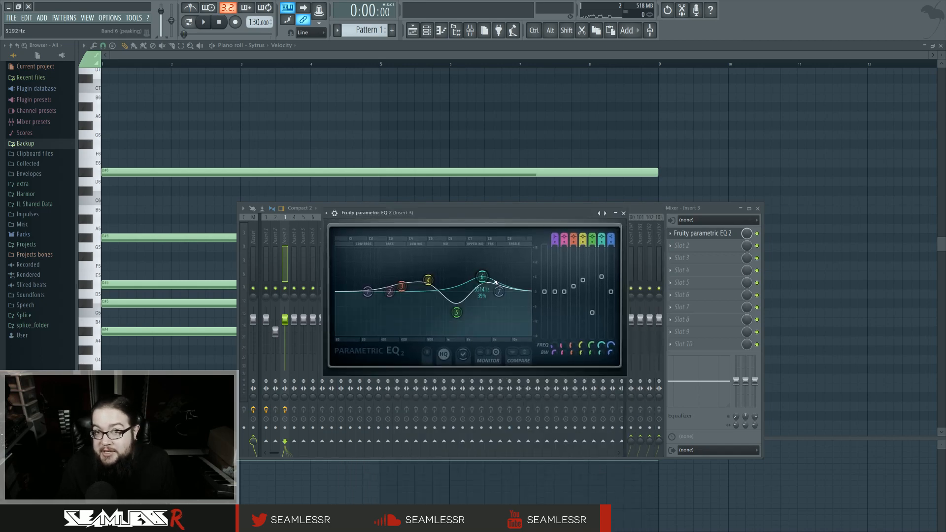
left_click_drag(583, 282, 583, 269)
left_click_drag(584, 345, 584, 343)
left_click_drag(584, 352, 584, 357)
left_click_drag(584, 287, 583, 330)
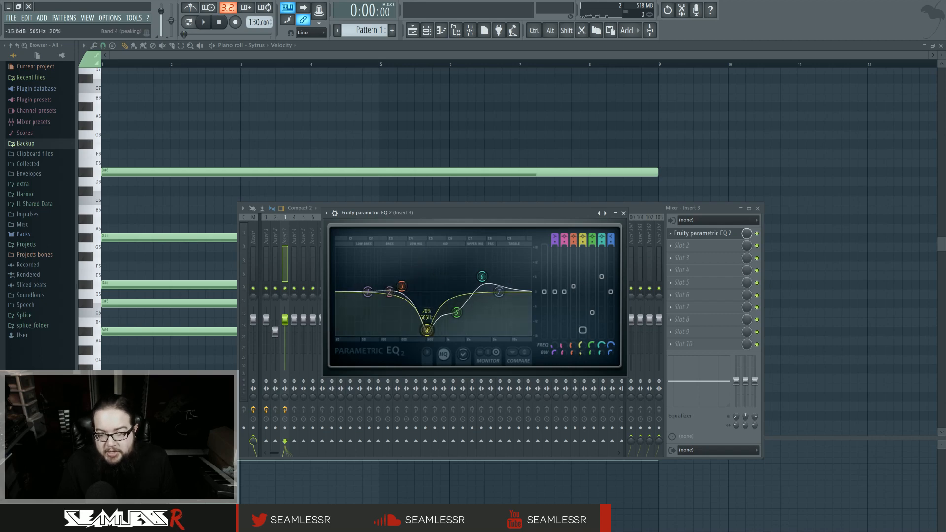
left_click(624, 213)
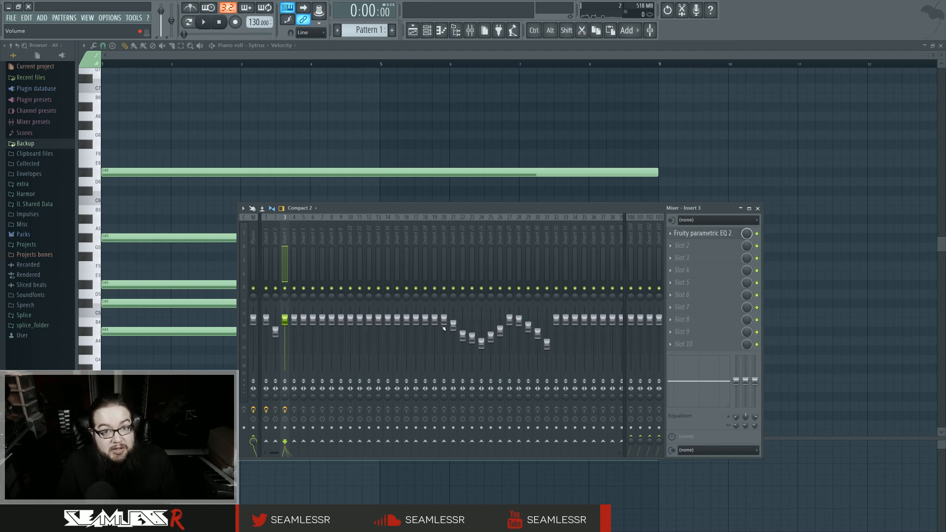
Step: Bring bands 3 to 6 of insert 3's Parametric EQ 2 back close to flat
left_click(695, 233)
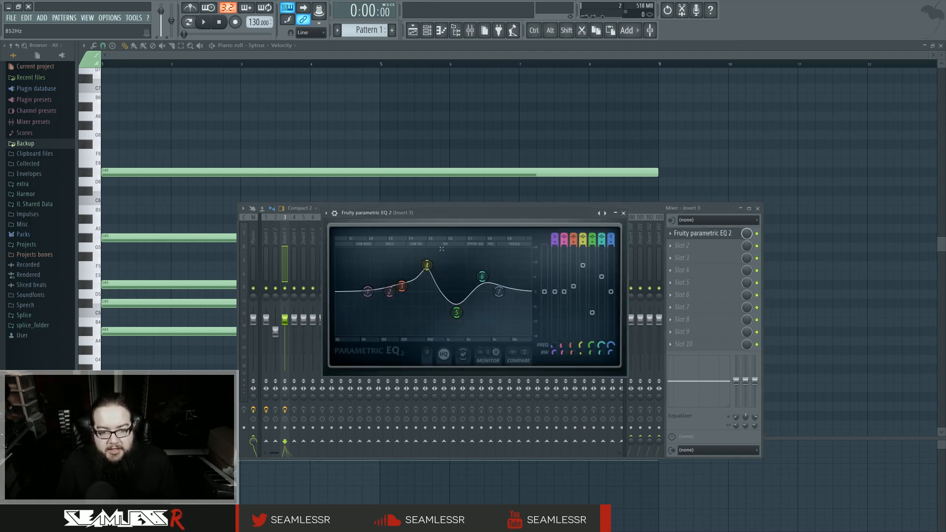
left_click_drag(424, 272, 424, 282)
mouse_move(457, 312)
left_mouse_down()
mouse_move(463, 286)
mouse_move(480, 299)
mouse_move(459, 294)
left_mouse_up()
left_click_drag(424, 282, 424, 285)
left_click_drag(481, 299, 483, 289)
mouse_move(424, 285)
left_mouse_down()
mouse_move(402, 288)
mouse_move(428, 292)
left_mouse_up()
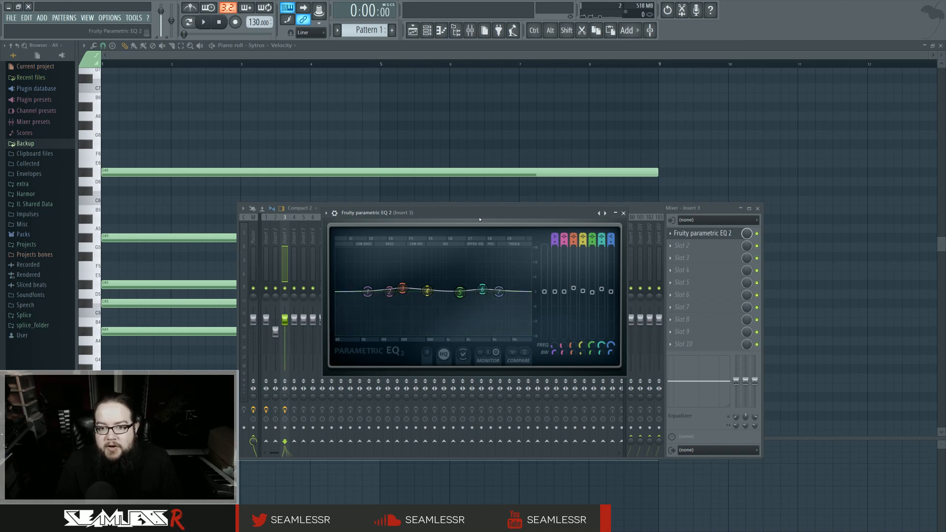
mouse_move(479, 219)
left_mouse_down()
mouse_move(499, 236)
mouse_move(472, 231)
left_mouse_up()
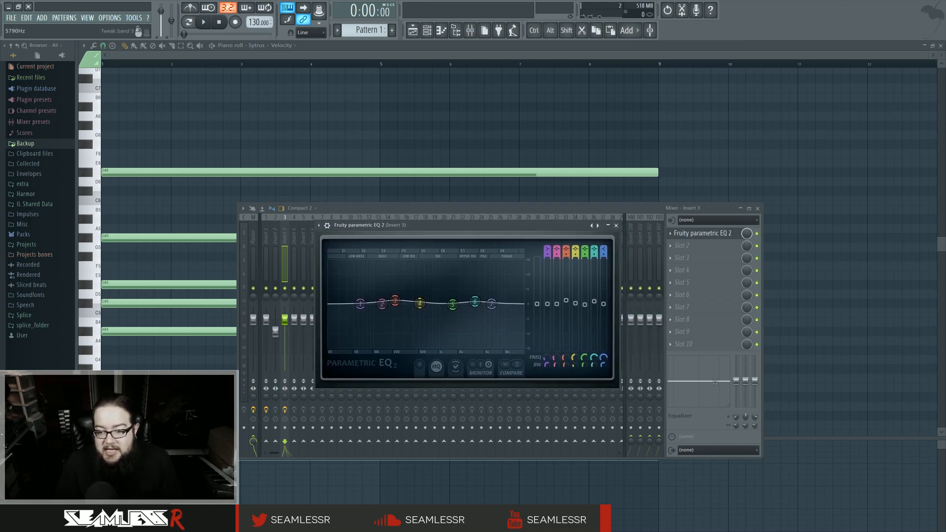
Step: Try level, frequency and width changes on insert 3's built-in mixer equalizer, and reset them to their defaults
mouse_move(746, 381)
left_mouse_down()
mouse_move(745, 397)
mouse_move(736, 373)
mouse_move(737, 383)
left_mouse_up()
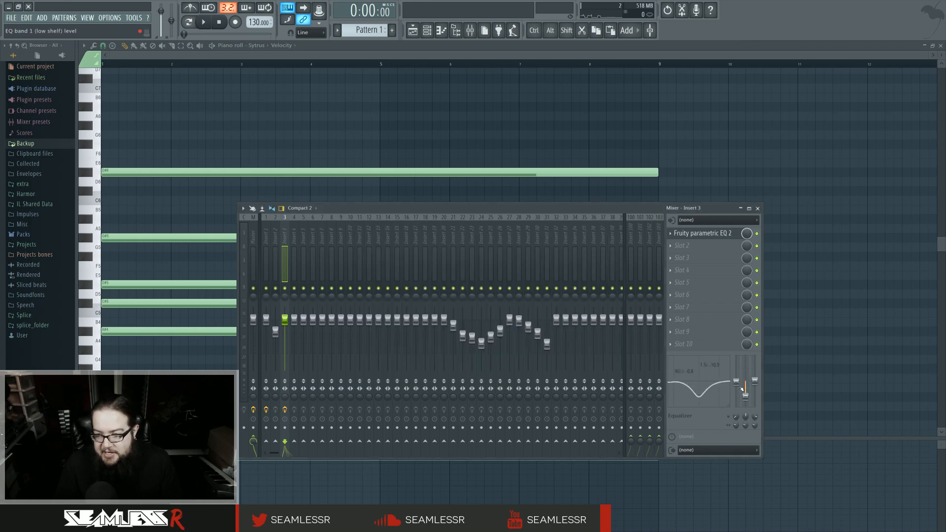
left_click(737, 383, "alt")
mouse_move(746, 417)
left_mouse_down()
mouse_move(746, 380)
mouse_move(746, 427)
left_mouse_up()
left_click(745, 402, "alt")
left_click(746, 425, "alt")
left_click(745, 417, "alt")
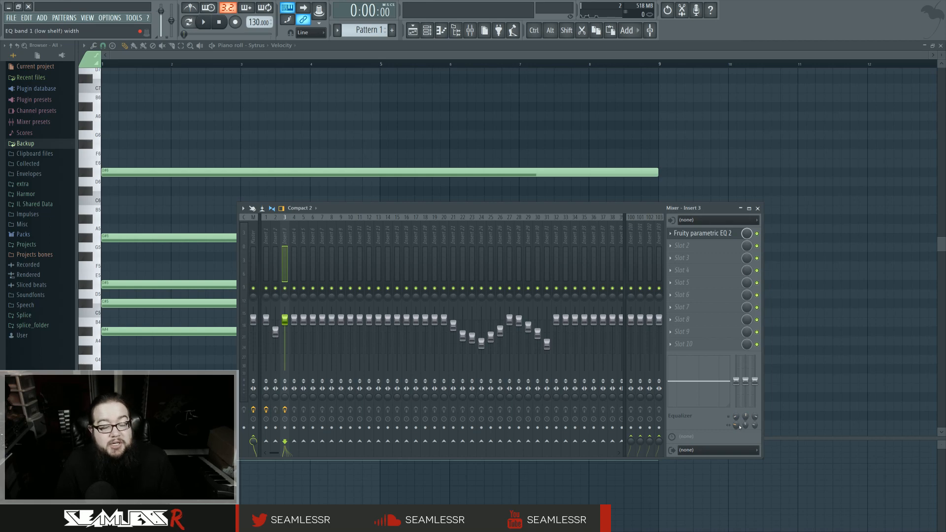
Step: Lower the faders of inserts 32 to 34 in a rising slope to widen the second dip
mouse_move(556, 320)
left_mouse_down()
mouse_move(556, 334)
mouse_move(565, 328)
left_mouse_up()
left_click_drag(575, 319, 529, 328)
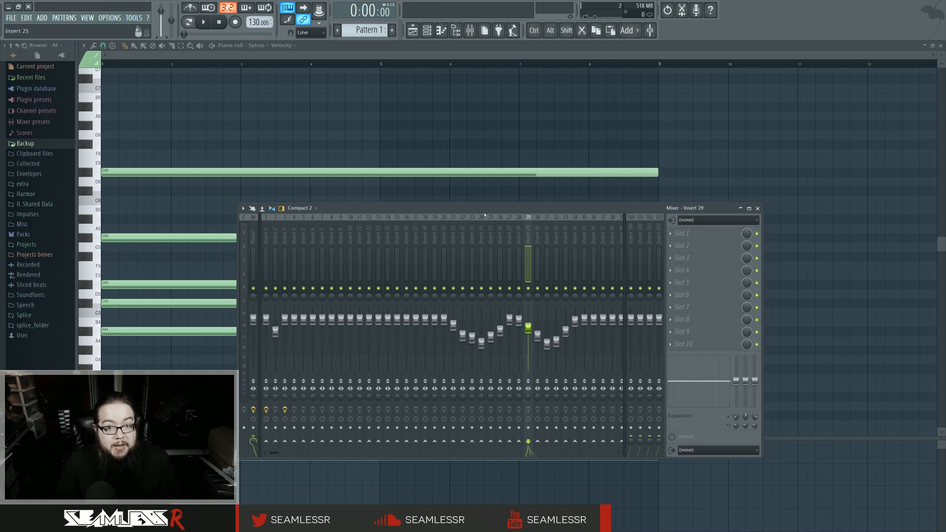
Step: Reopen the Sytrus channel on insert 2 and audition the pattern
left_click(426, 30)
left_click(468, 327)
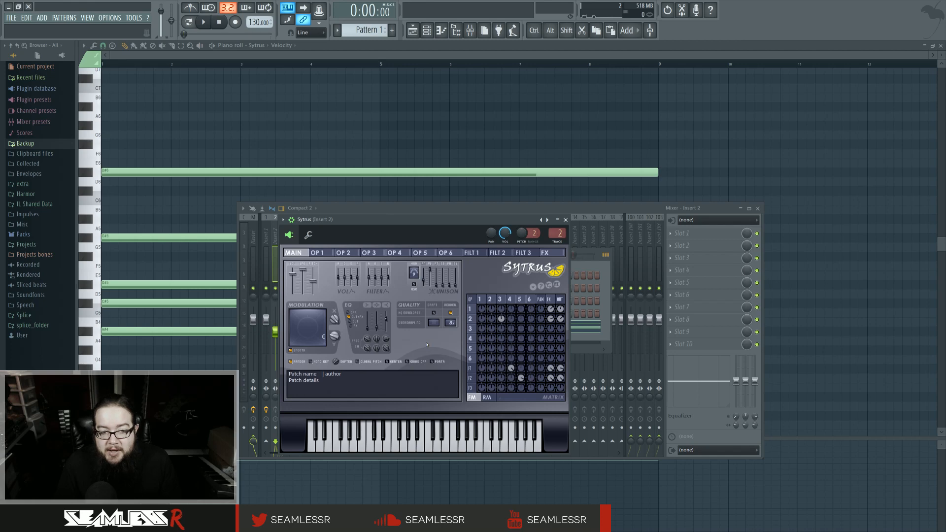
left_click_drag(463, 222, 494, 221)
key("space")
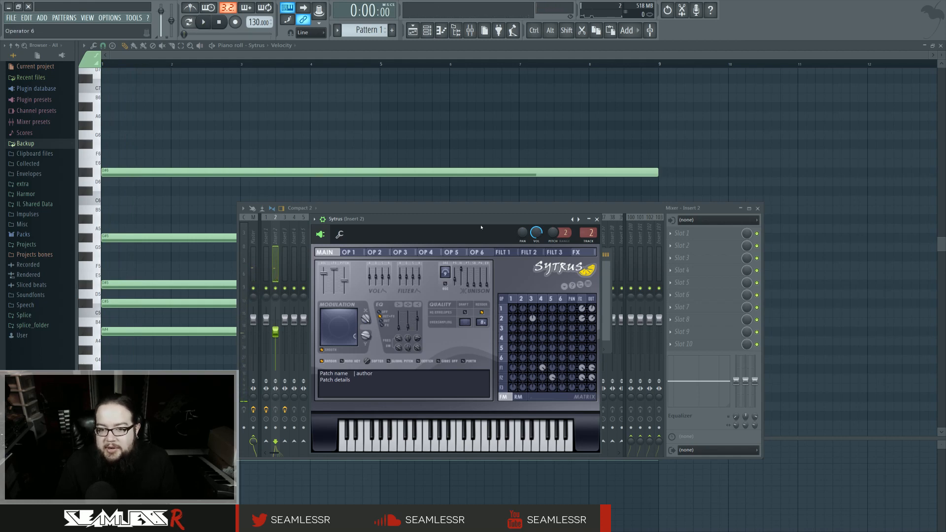
mouse_move(539, 220)
left_mouse_down()
mouse_move(527, 214)
mouse_move(536, 214)
left_mouse_up()
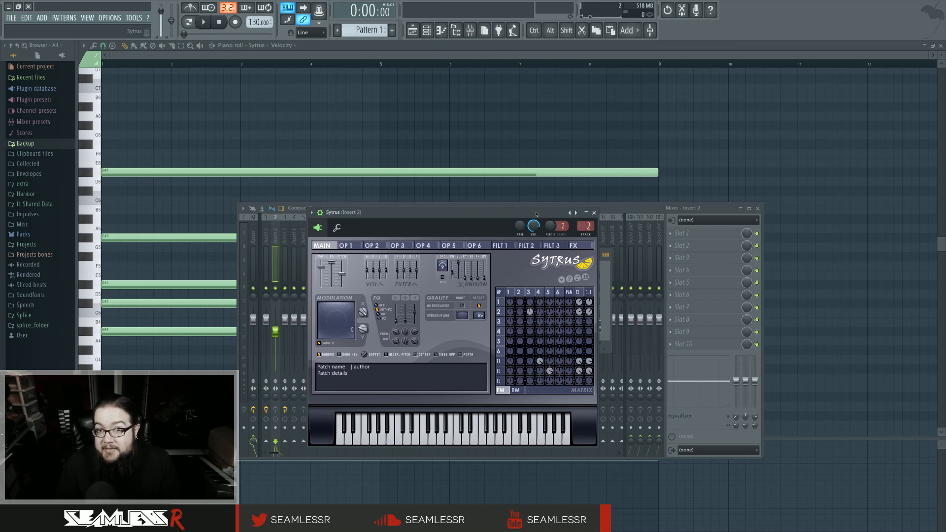
left_click_drag(536, 214, 541, 220)
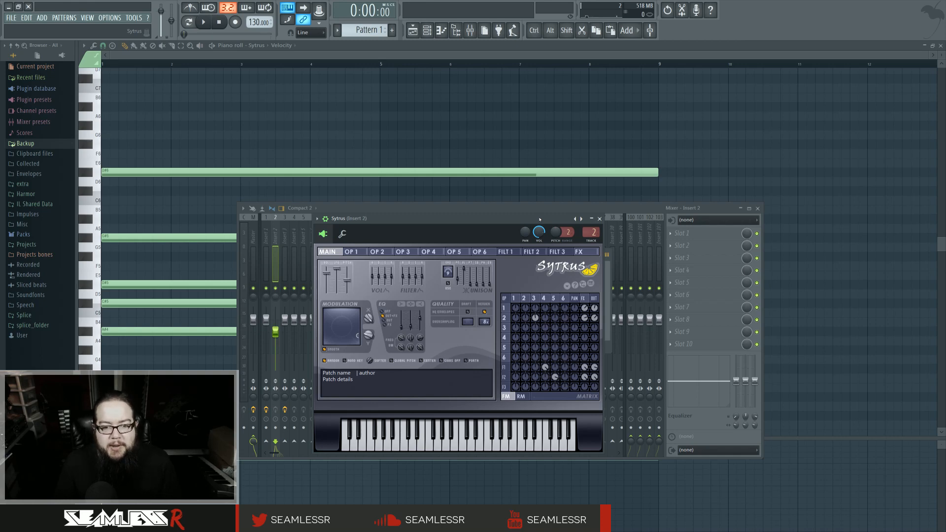
mouse_move(539, 220)
left_mouse_down()
mouse_move(543, 198)
mouse_move(538, 207)
left_mouse_up()
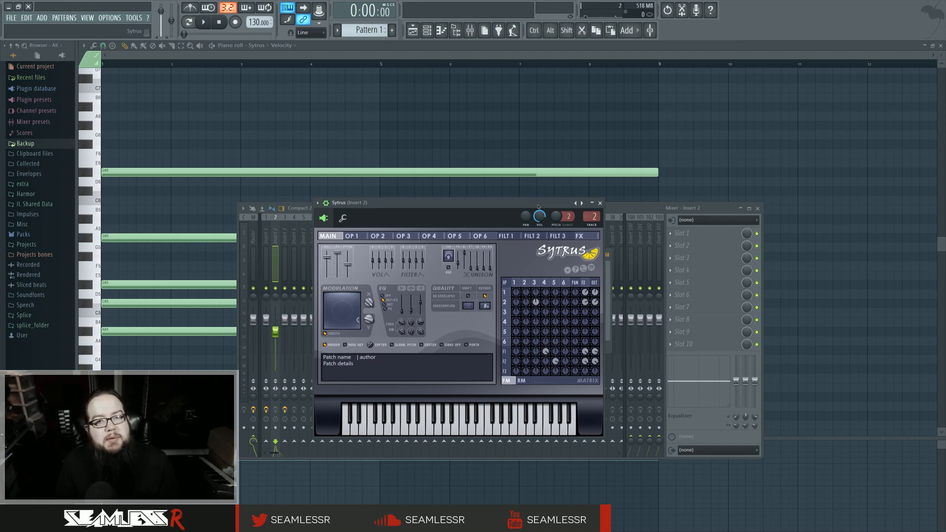